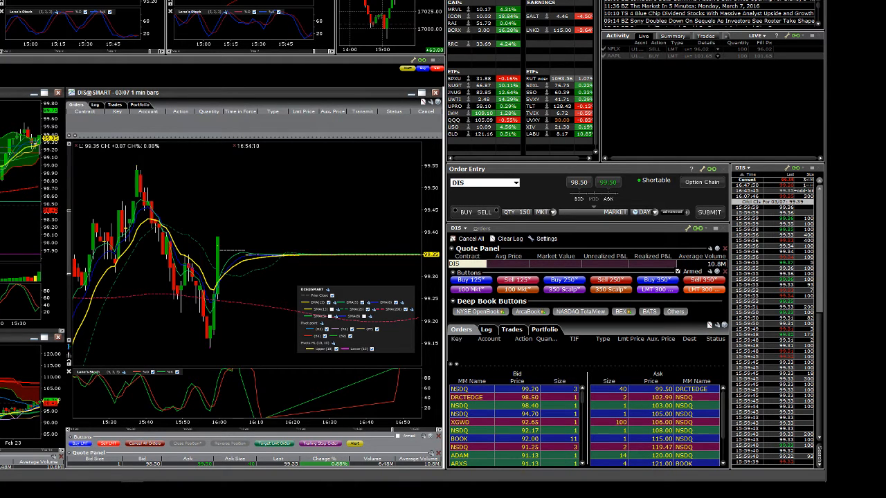
Step: Create a DIS buy bracket order on the 1-minute chart with a 99.07 limit, 99.53 profit target and 98.68 stop
click(110, 486)
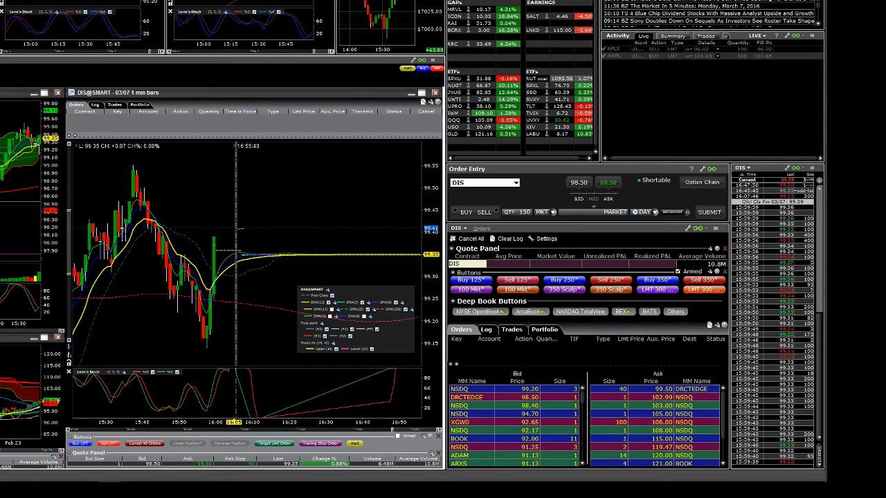
click(237, 228)
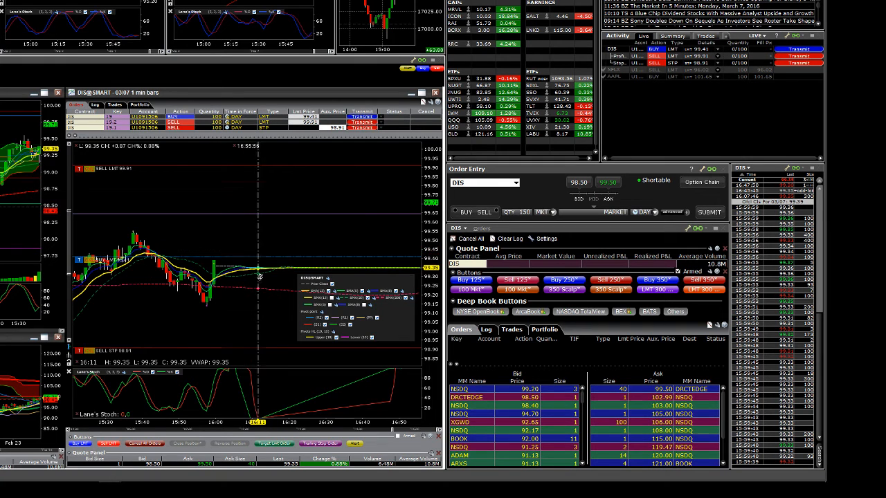
drag(259, 276, 247, 261)
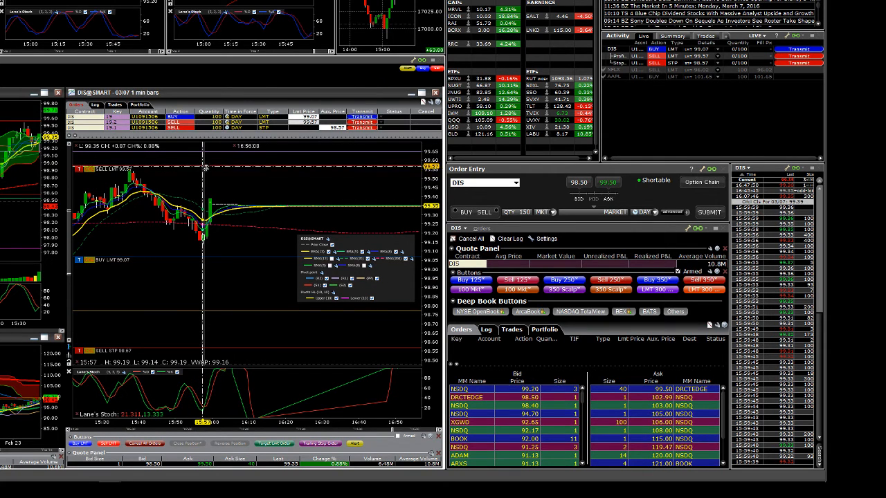
drag(205, 166, 204, 176)
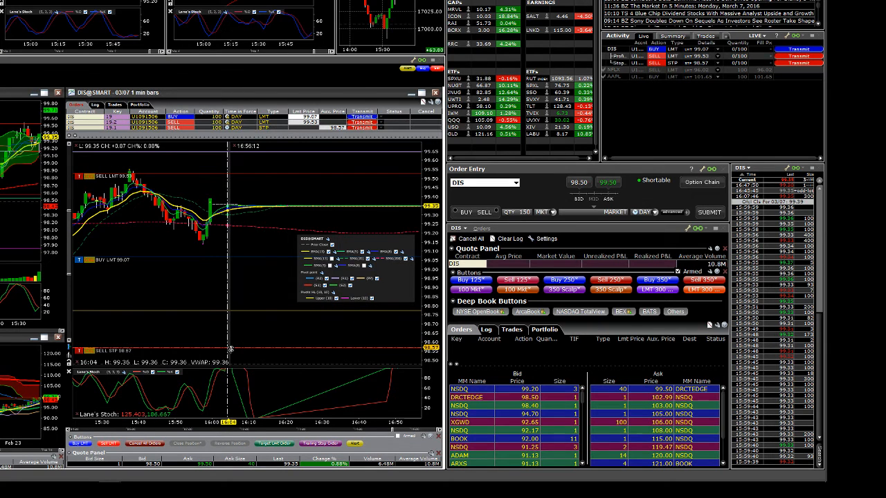
mouse_move(230, 344)
mouse_down()
mouse_move(229, 365)
mouse_move(230, 349)
mouse_up()
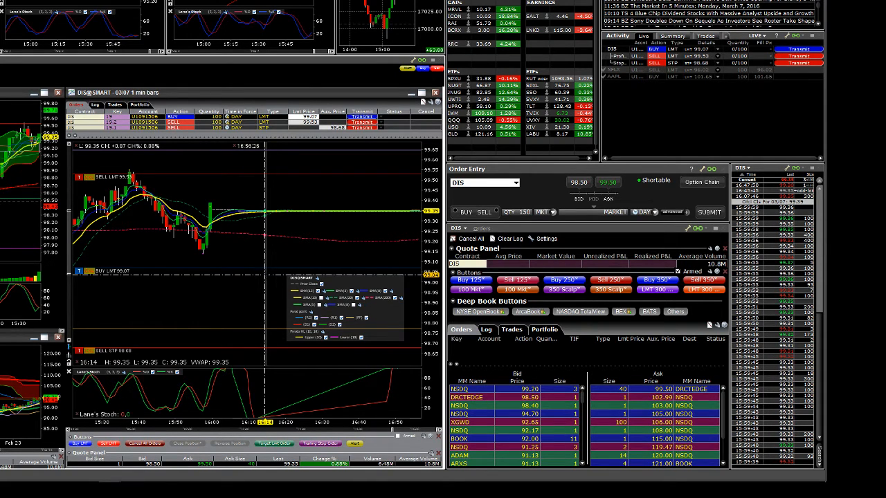
Step: Review the available quantity and order type choices for the DIS buy order in the chart's order list
click(215, 119)
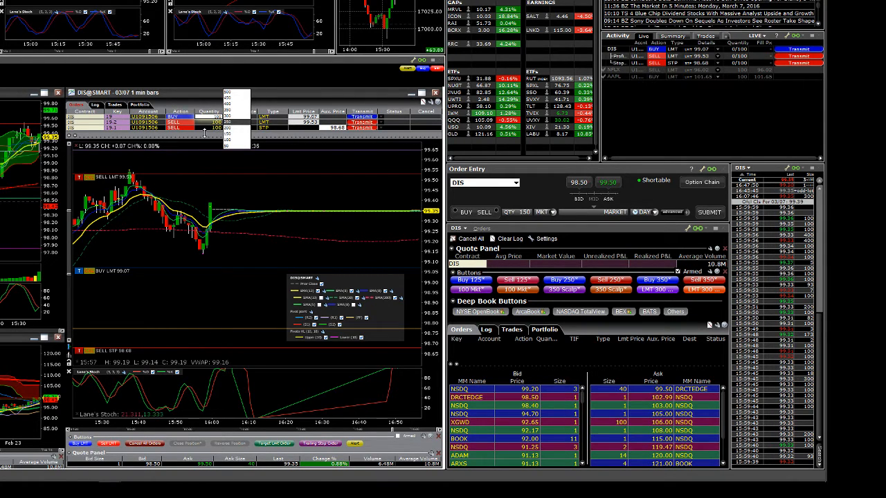
click(281, 117)
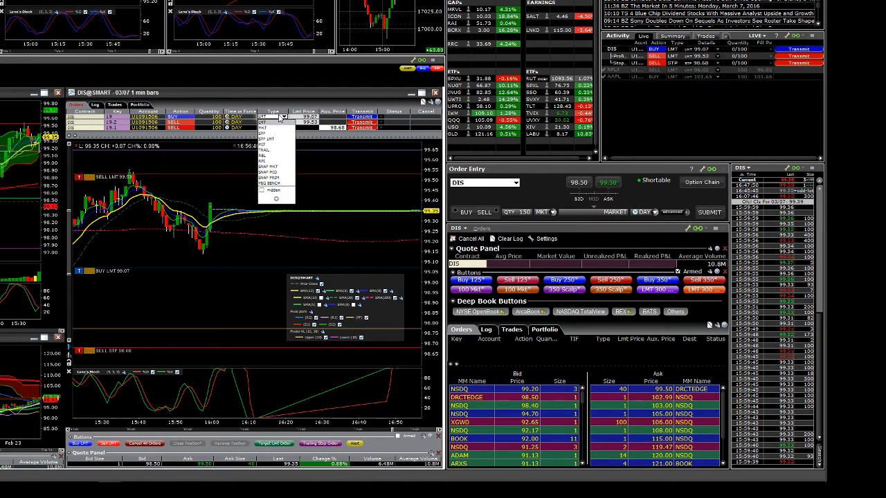
click(273, 99)
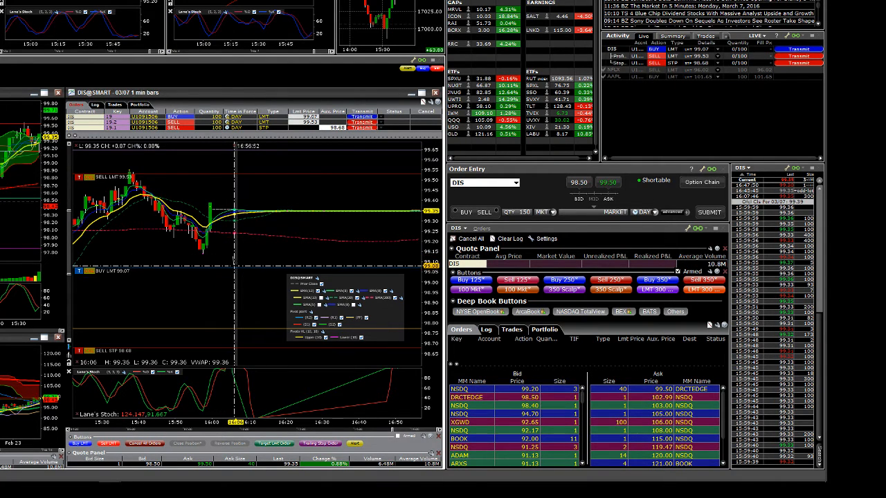
Step: Move the DIS bracket's buy order on the chart up to 99.49 and change its order type to STP LMT
drag(240, 229, 250, 259)
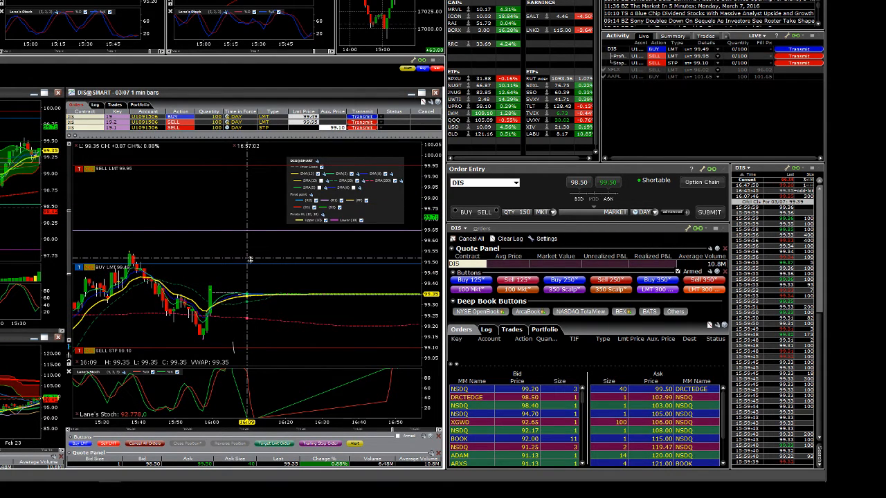
click(272, 117)
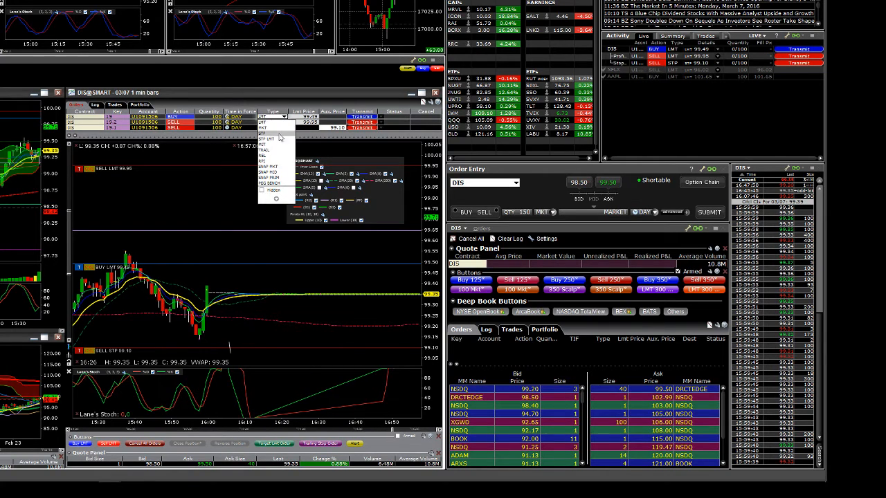
click(279, 138)
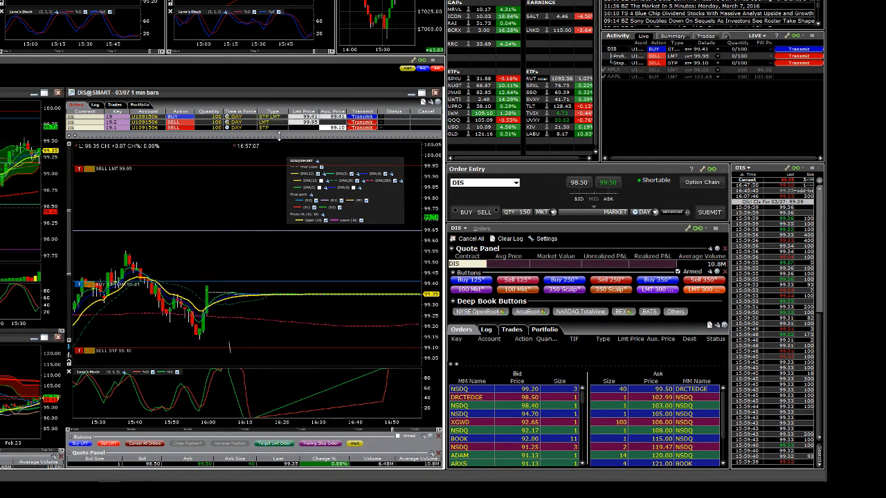
Step: Set the DIS buy stop-limit order's stop price to 99.51 and its limit price to 99.57
click(335, 116)
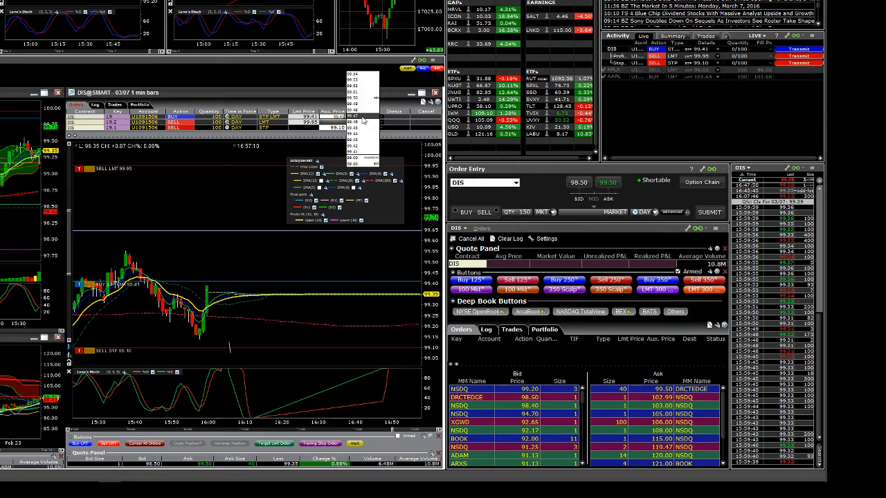
click(366, 92)
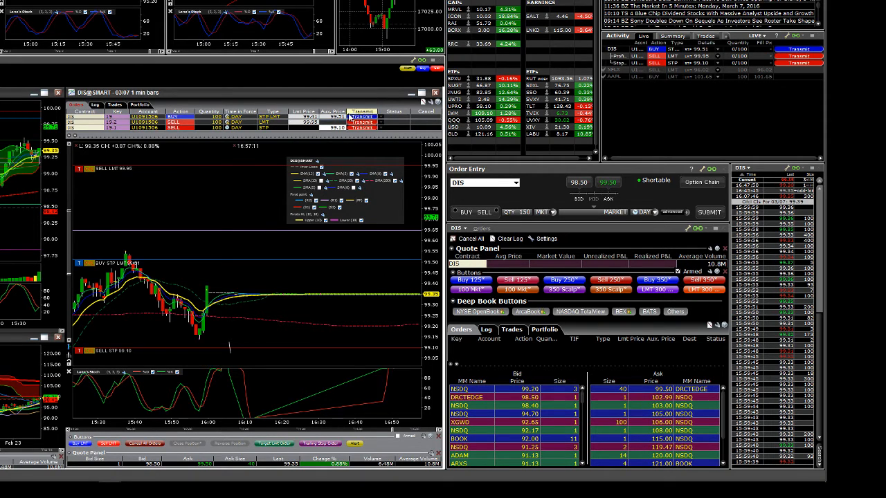
click(312, 118)
click(312, 118)
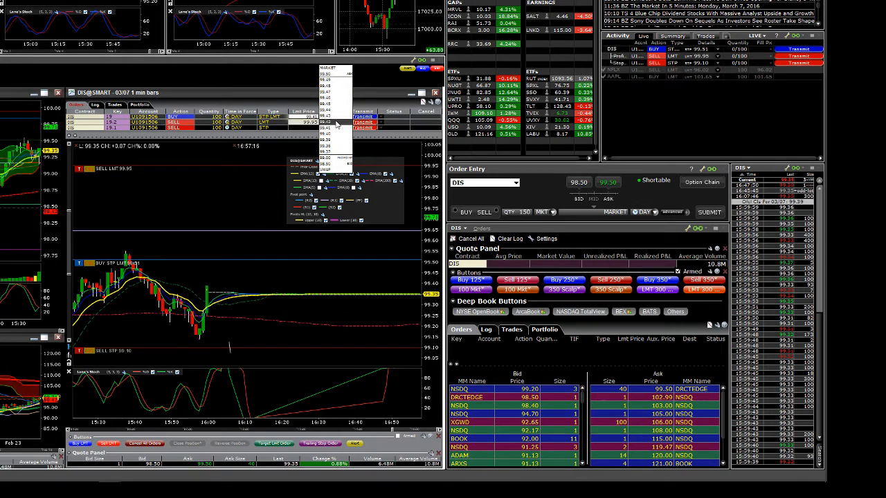
scroll(335, 123, up, 1)
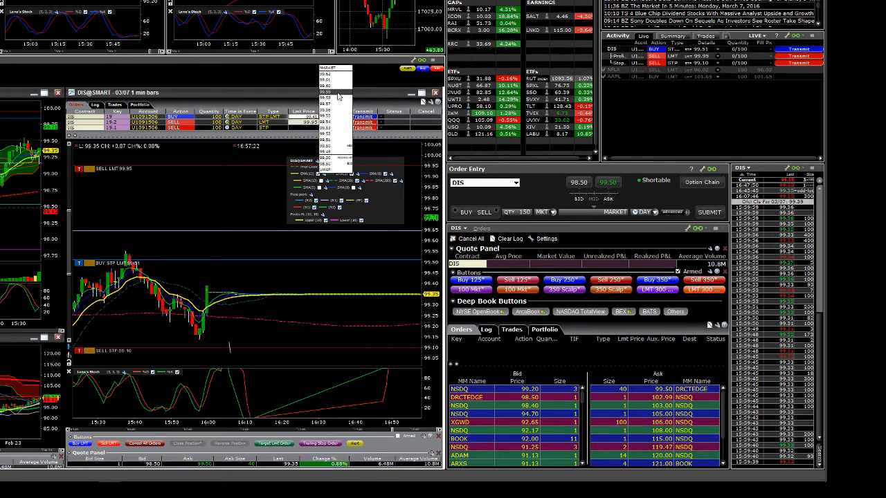
click(338, 105)
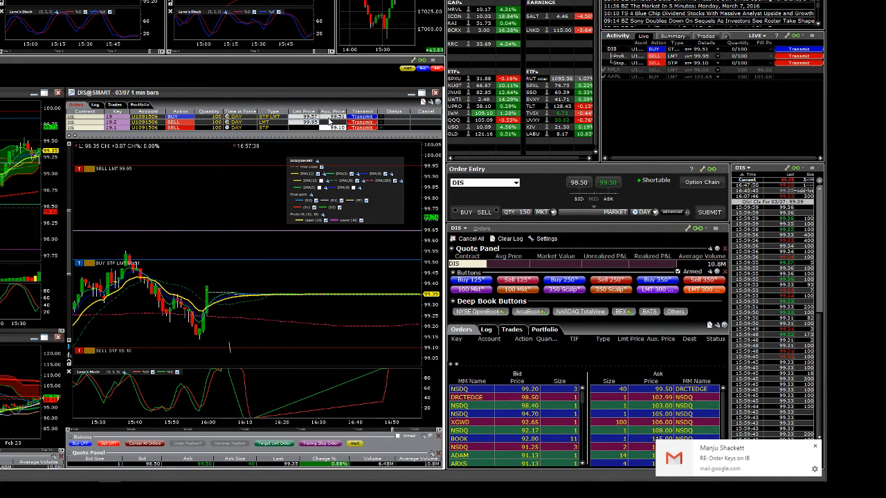
Step: Change the DIS buy order's type to STP and cancel all the orders on the chart
click(283, 118)
click(280, 133)
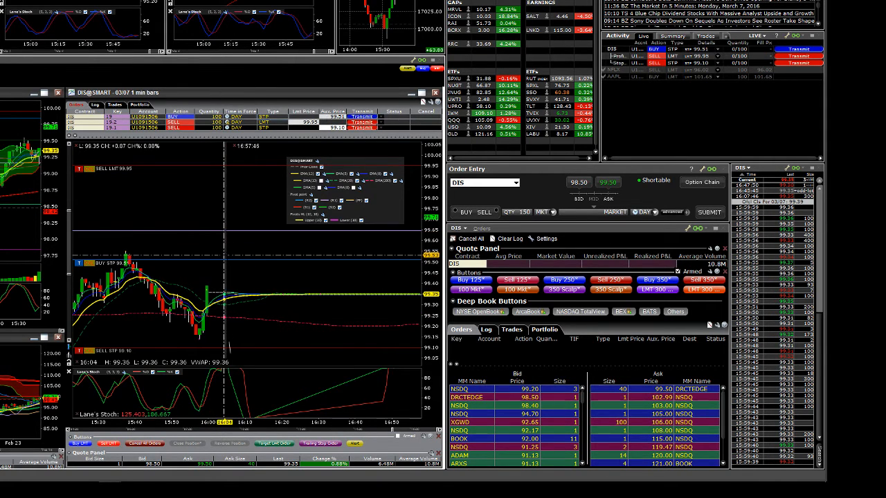
click(147, 448)
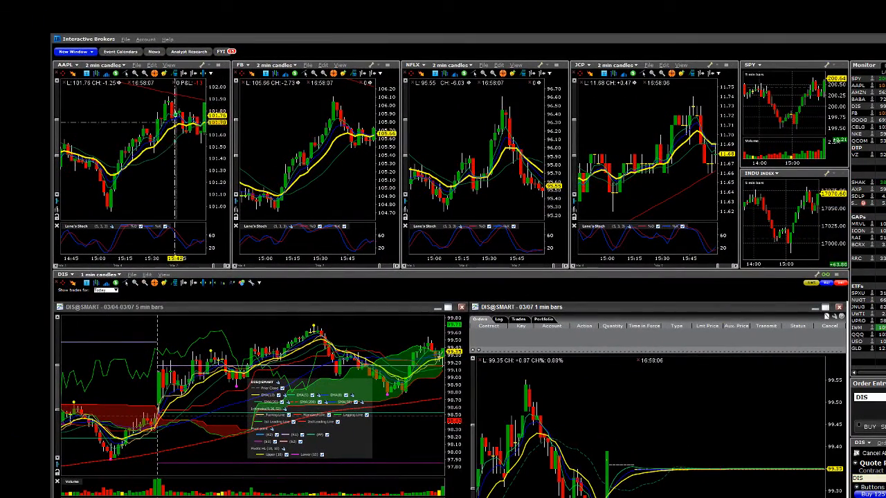
click(92, 53)
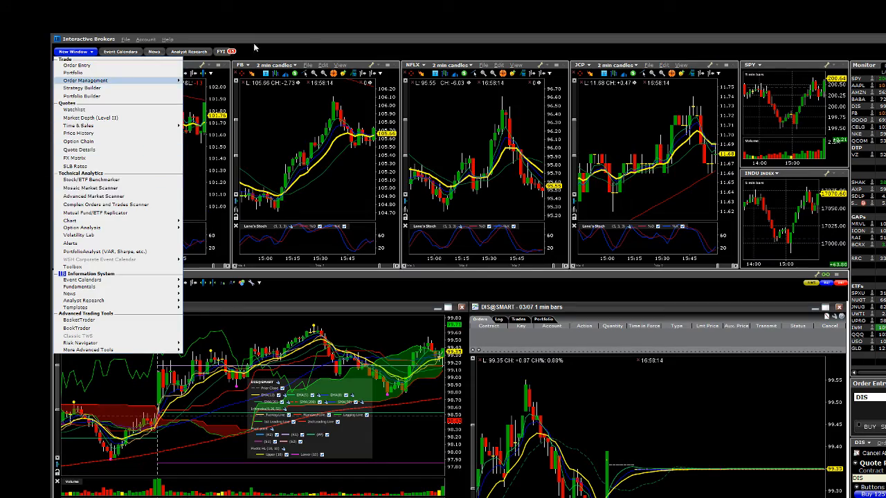
click(293, 49)
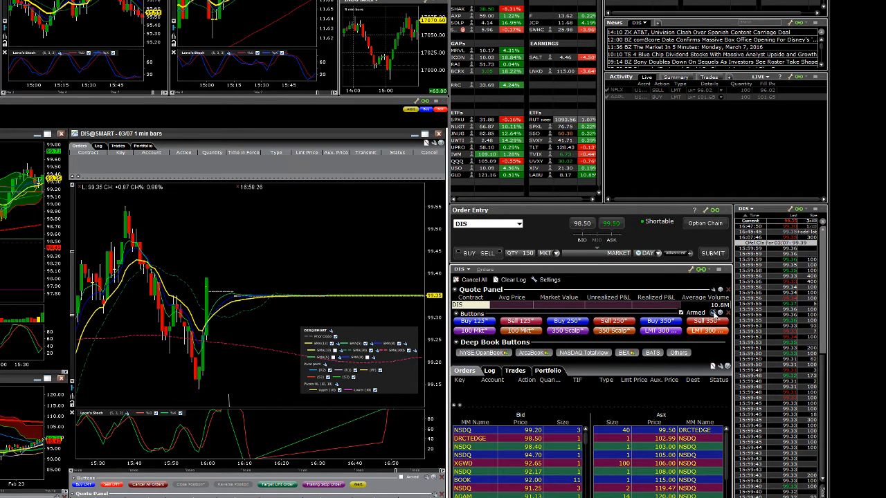
Step: Add a new button in the Market Depth Trader button configuration and set its action to Buy
click(714, 312)
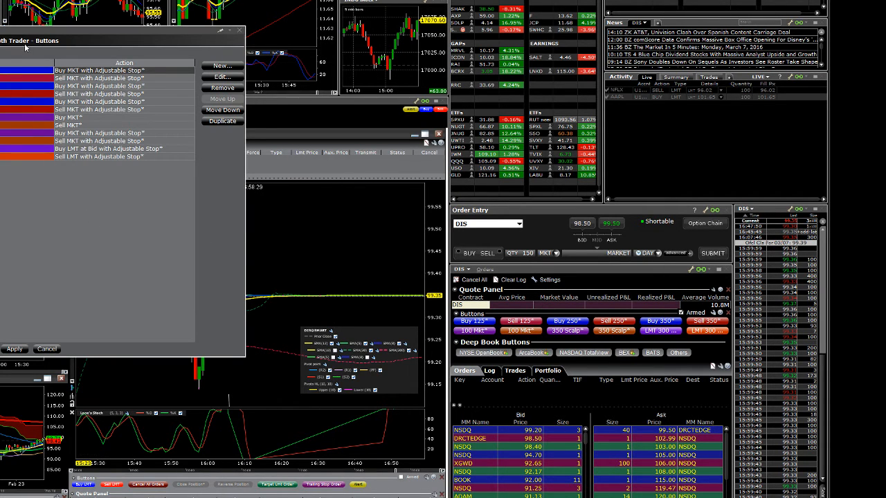
drag(27, 31, 335, 109)
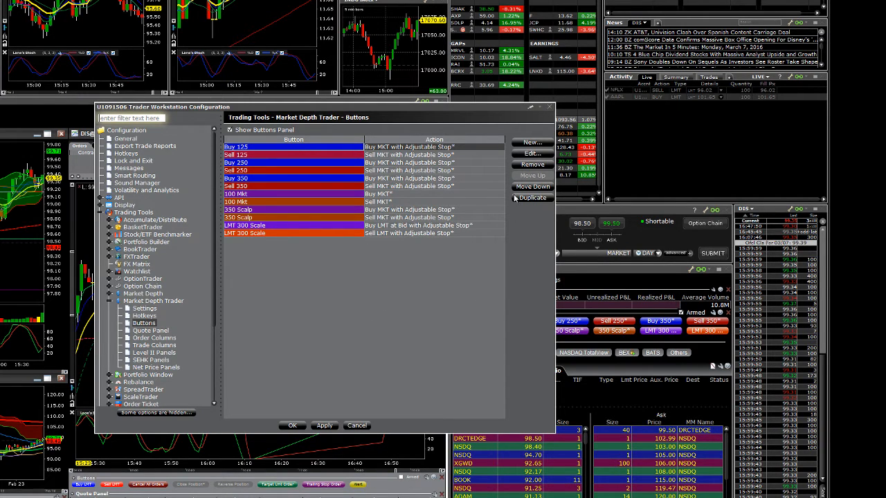
click(530, 142)
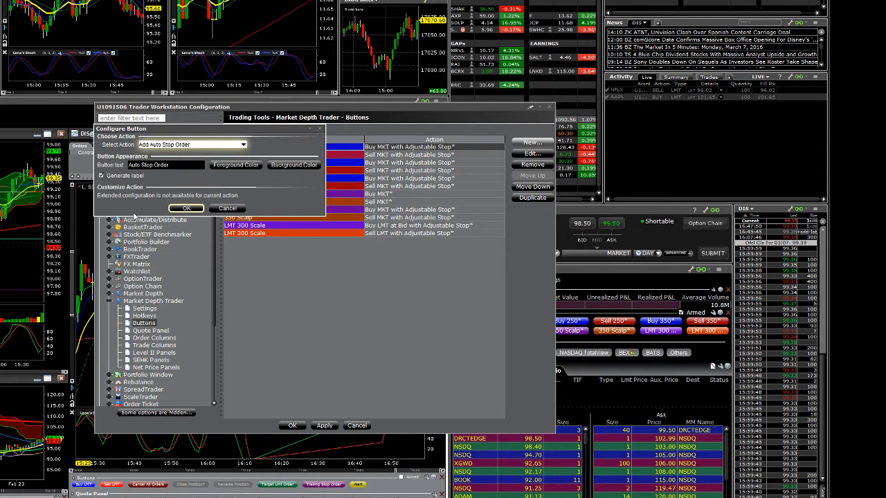
drag(154, 129, 153, 169)
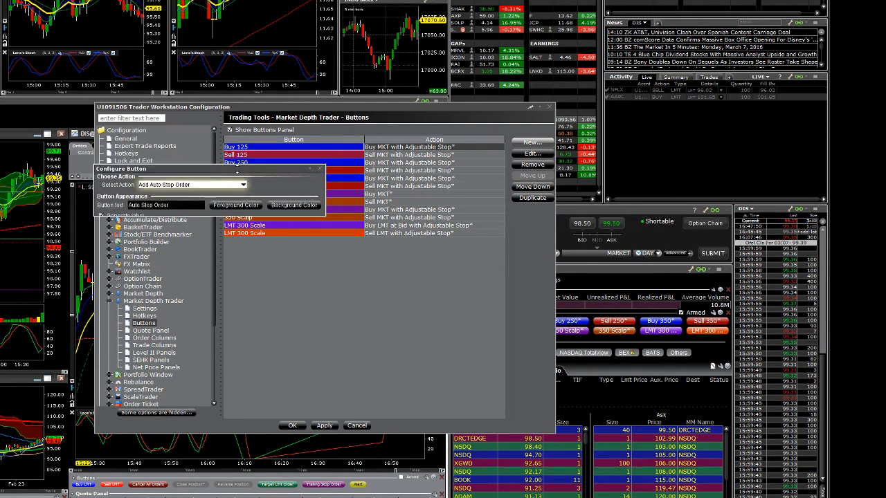
drag(236, 168, 194, 129)
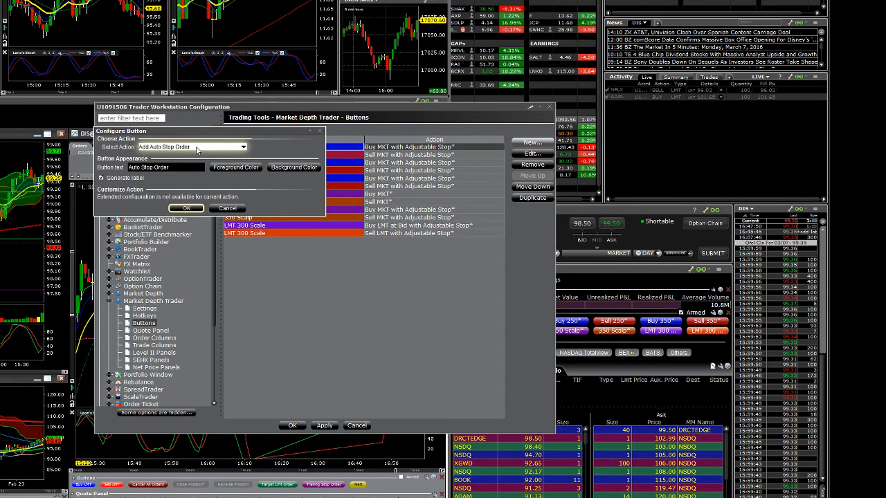
click(224, 148)
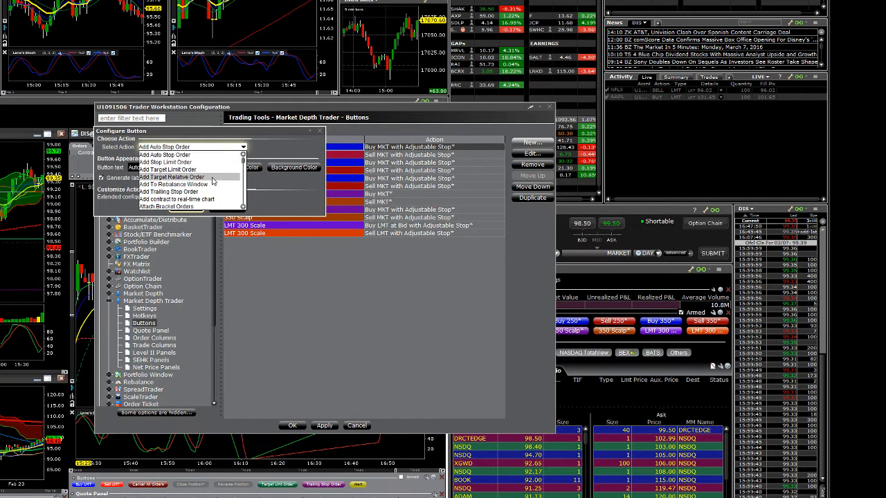
scroll(213, 181, down, 2)
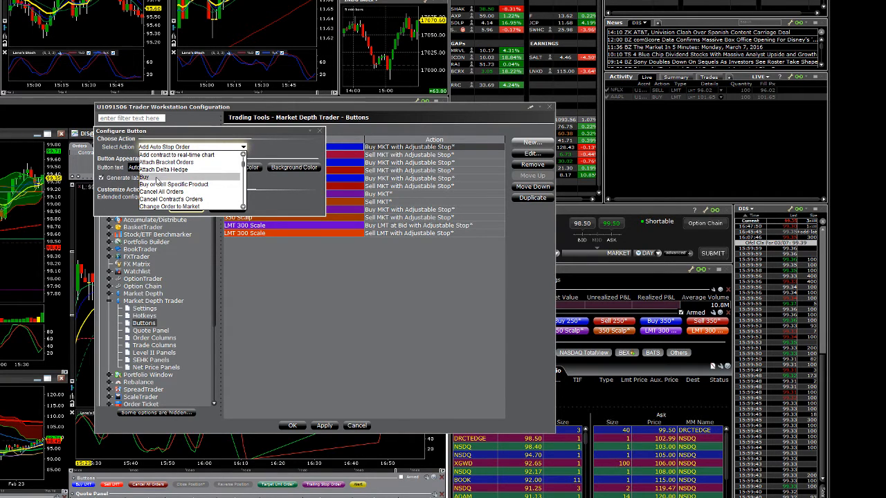
click(156, 178)
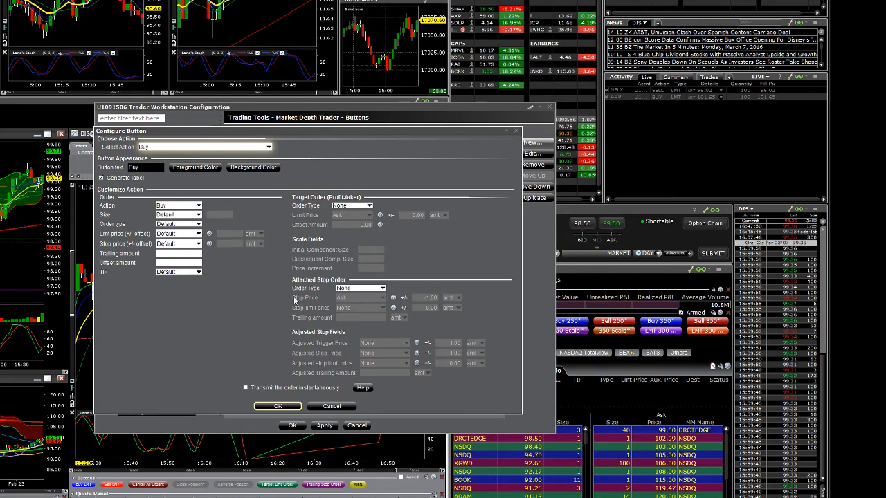
Step: Set the new Buy button's order to an absolute size of 100 shares and the MKT order type
click(193, 215)
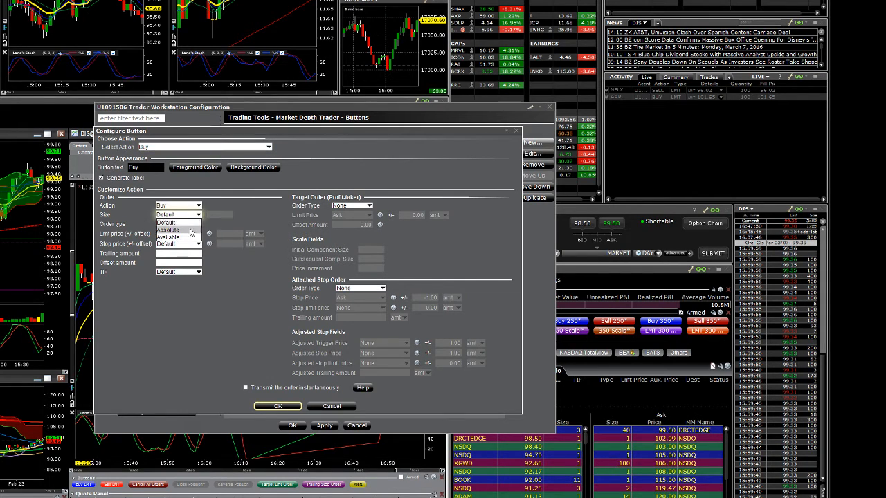
click(190, 232)
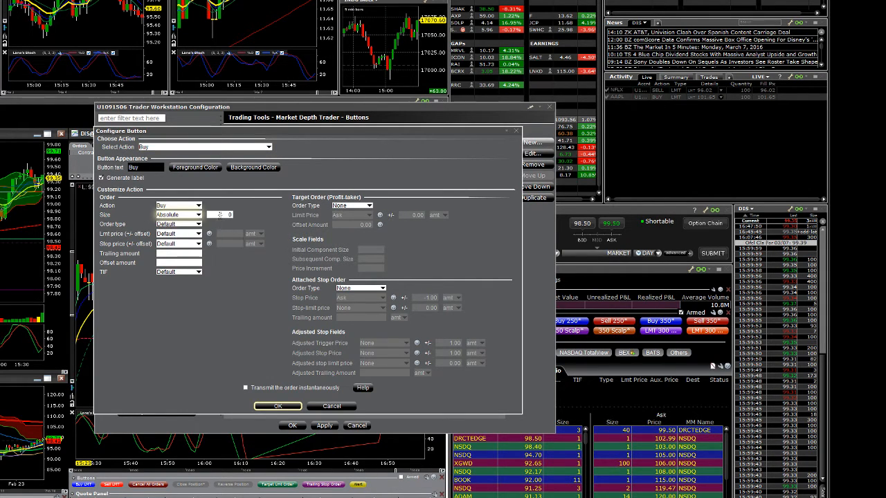
click(222, 215)
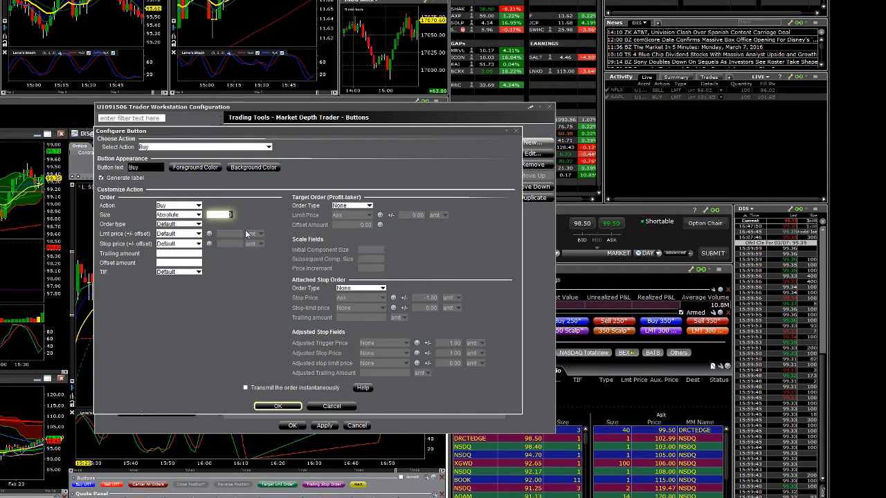
text(100)
click(174, 224)
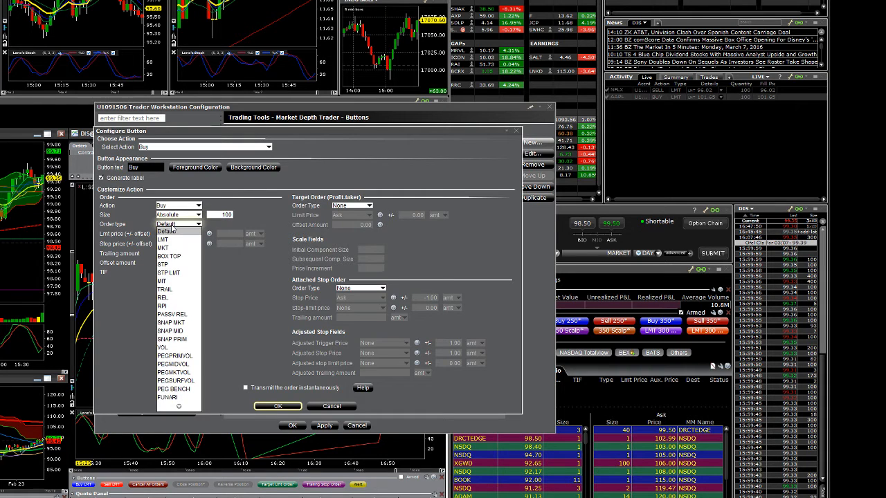
click(174, 248)
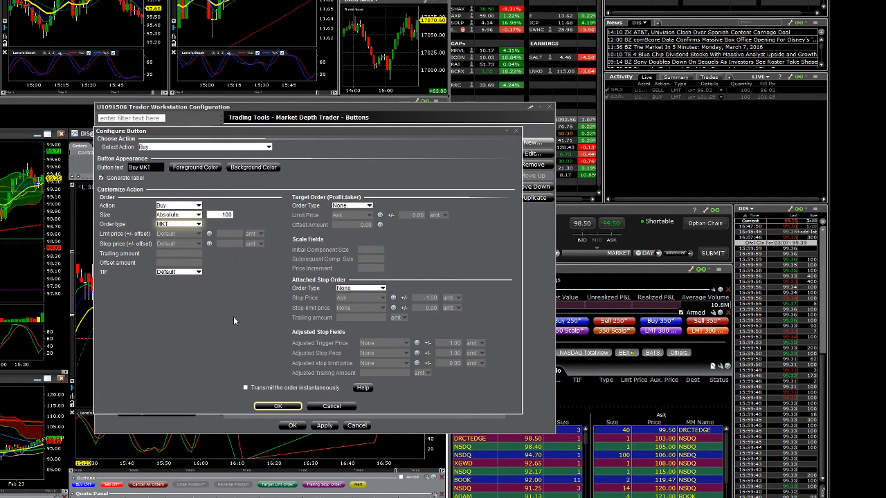
Step: Attach a LMT profit-taker target order to the Buy button with a limit price offset of 0.30 from the Ask
click(365, 209)
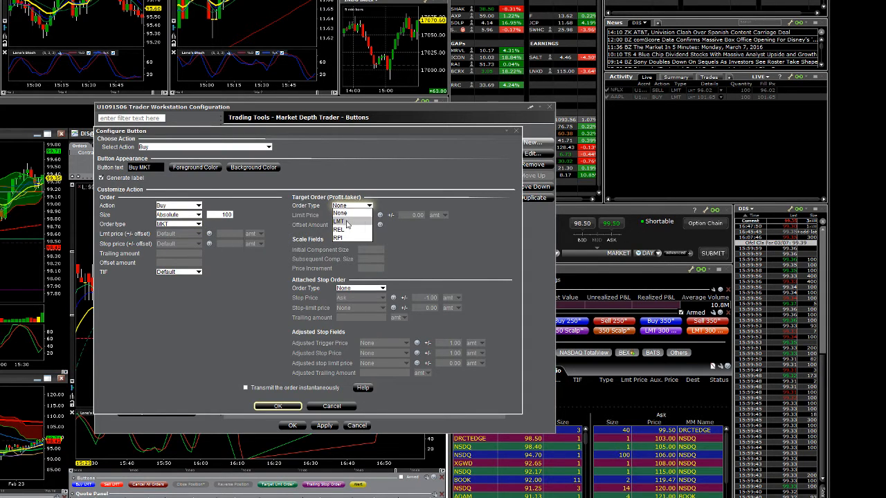
click(347, 223)
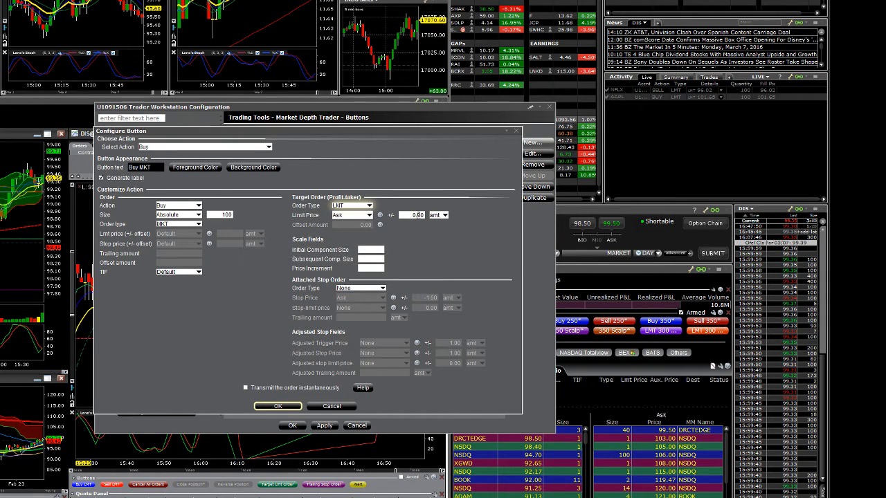
click(415, 216)
text(0.3)
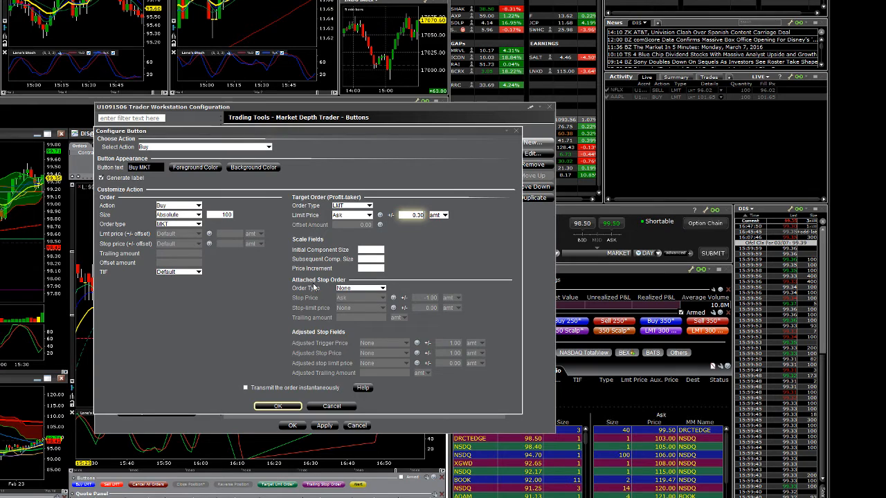
Step: Attach a Stop order to the Buy button with a stop price offset of -.30 from the Ask
click(352, 290)
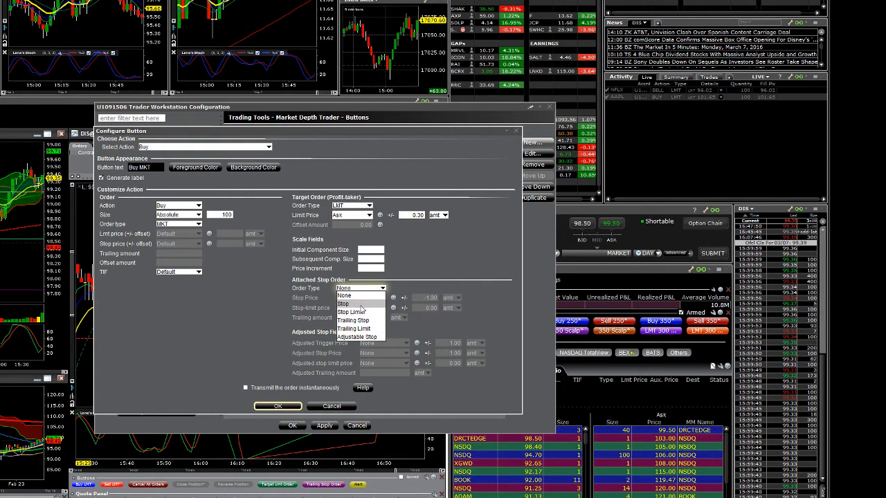
click(360, 305)
click(431, 298)
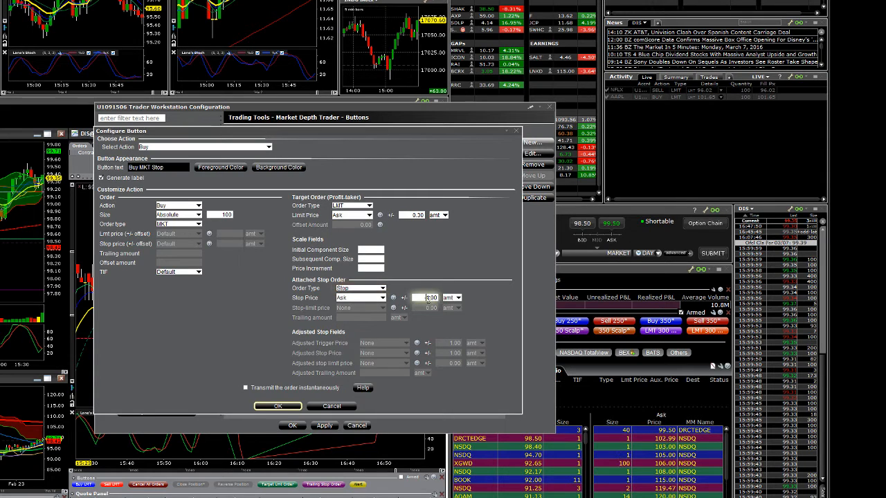
double_click(430, 297)
key(BackSpace)
click(375, 290)
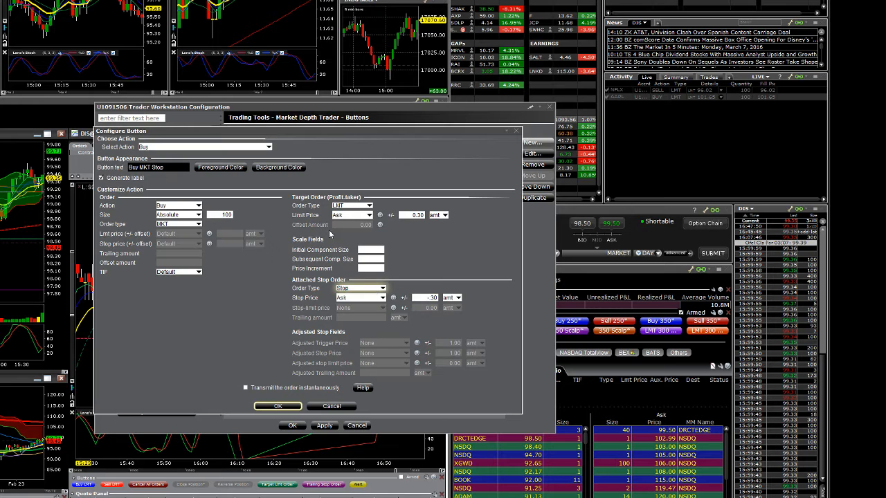
Step: Set both the target order type and the attached stop order type back to None
click(359, 207)
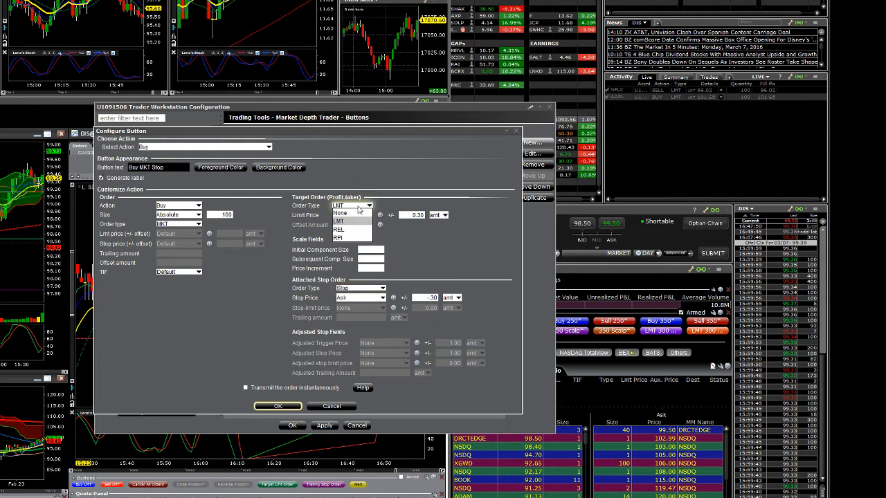
click(359, 209)
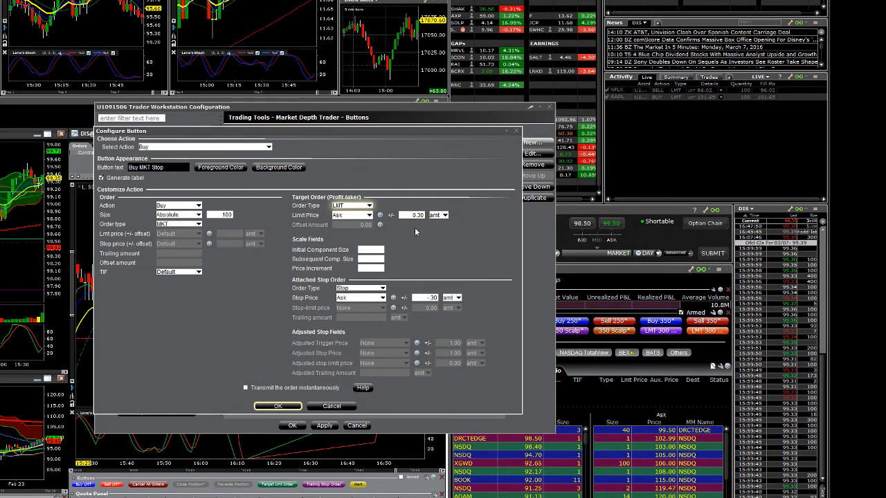
click(369, 207)
click(364, 215)
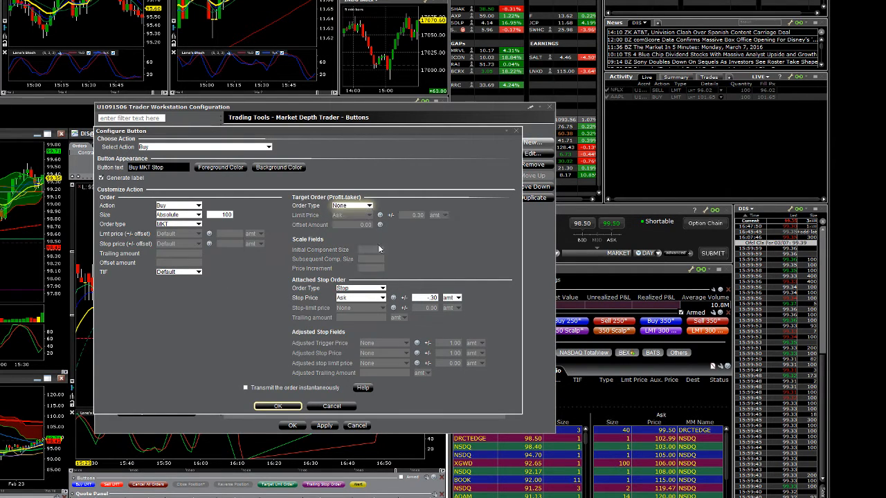
click(383, 289)
click(361, 292)
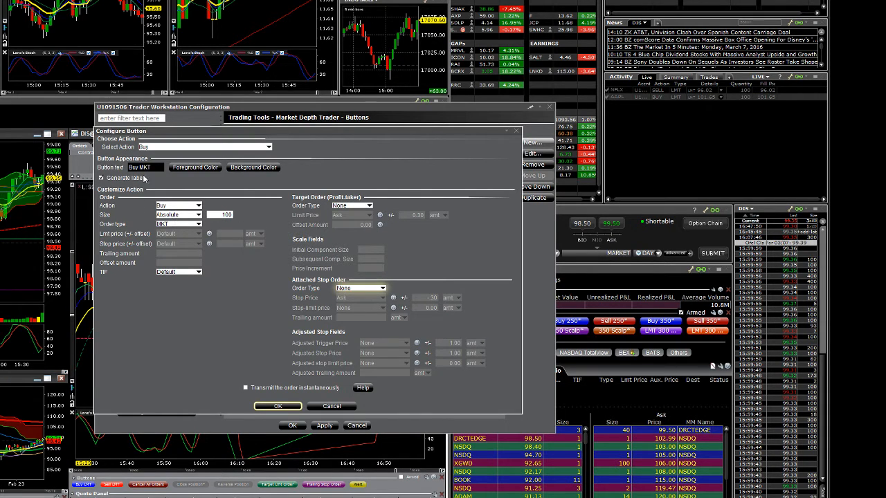
Step: Give the Buy button a red background and replace its generated label with the custom text "Buy 100 MKT"
click(239, 168)
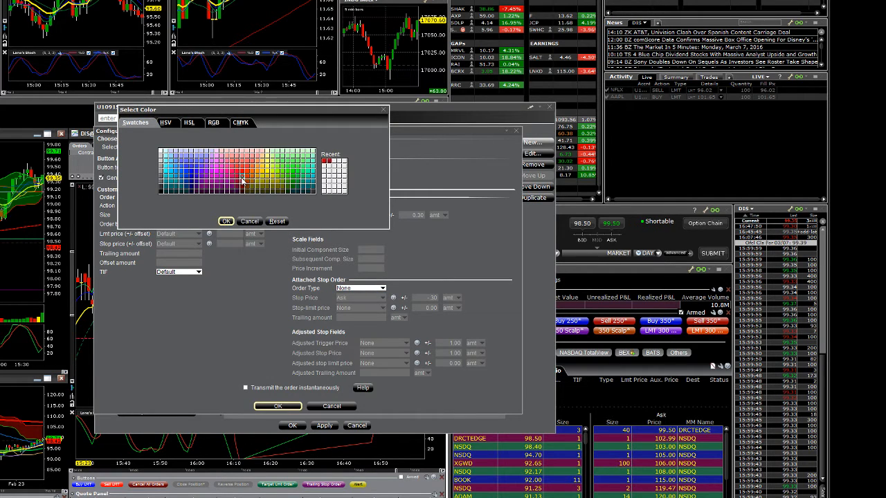
click(225, 222)
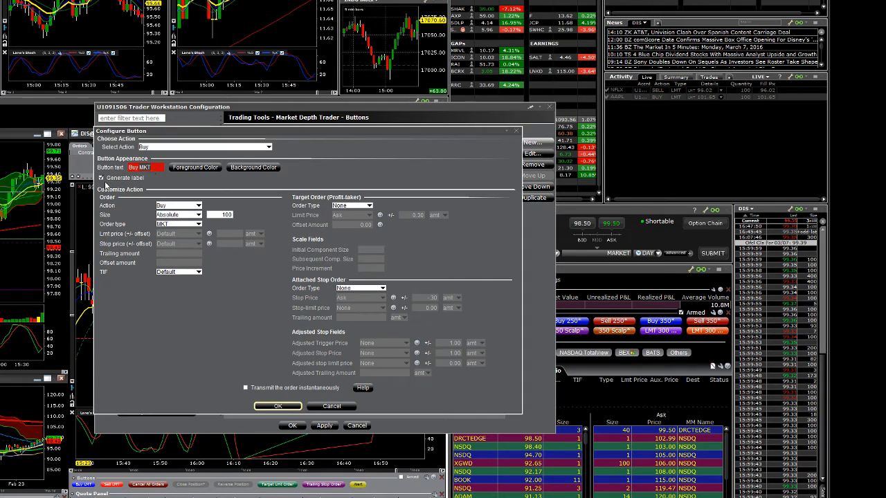
click(102, 177)
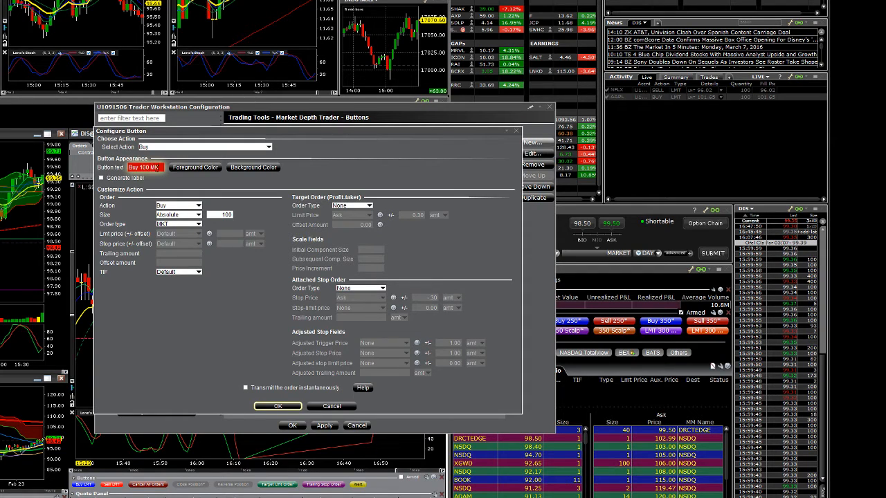
Step: Enable instantaneous order transmission for the Buy 100 MKT button, accept the warning and save the button
click(245, 388)
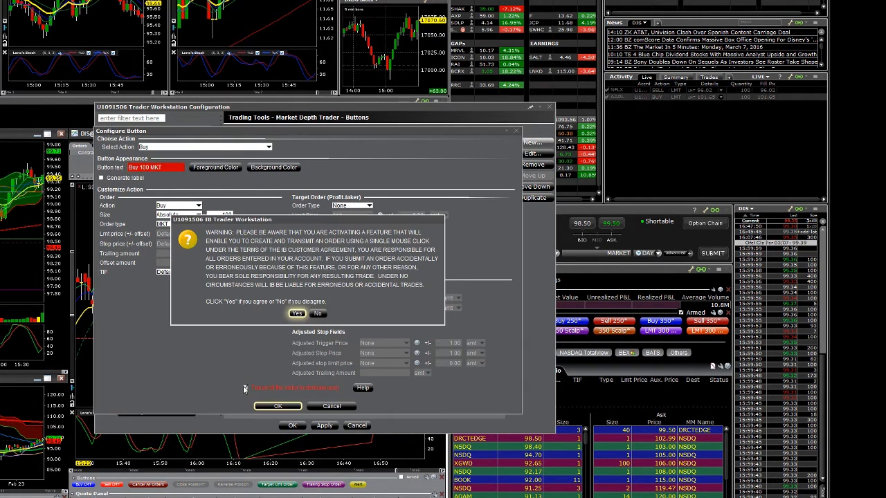
click(297, 314)
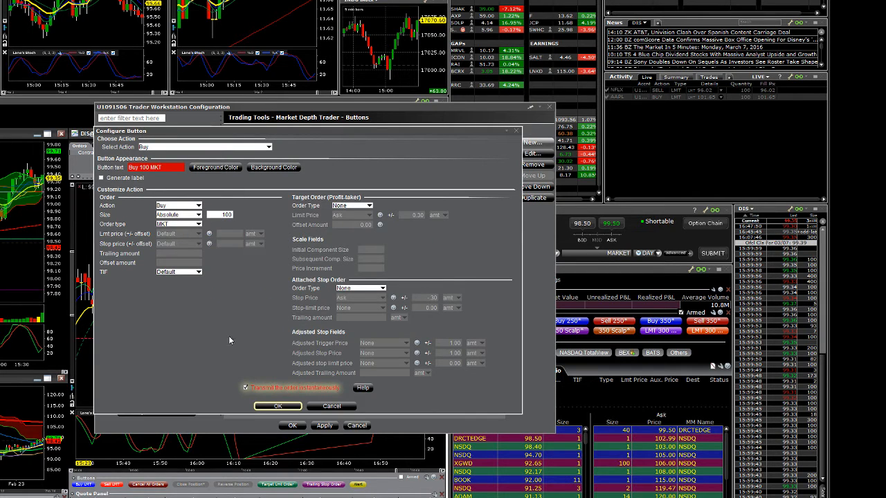
click(277, 406)
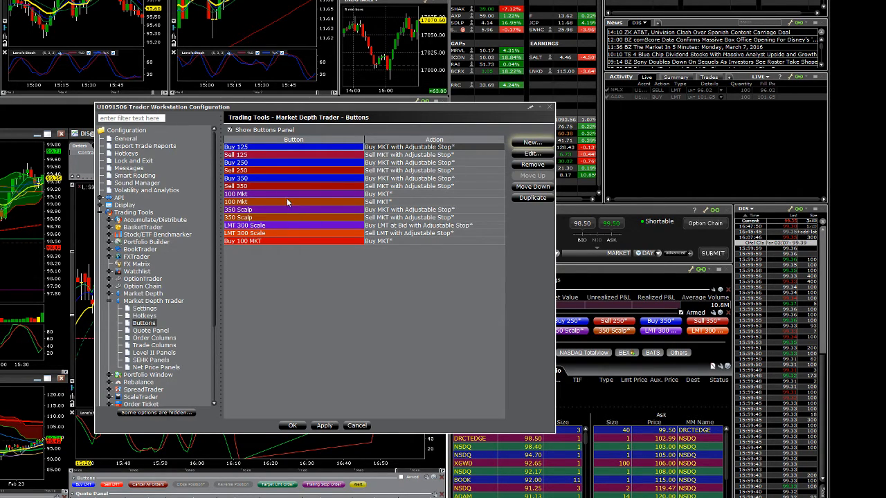
Step: Open the existing 100 Mkt sell button for editing and review its action, button text and background color options
click(249, 201)
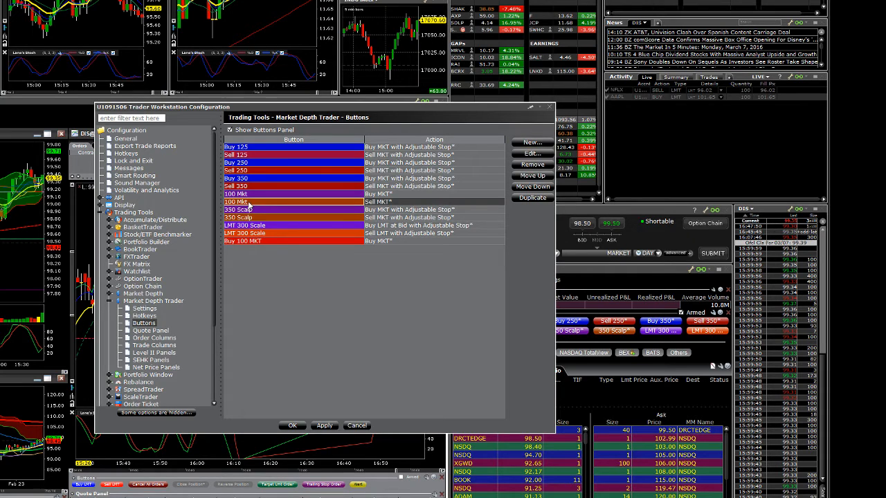
click(532, 153)
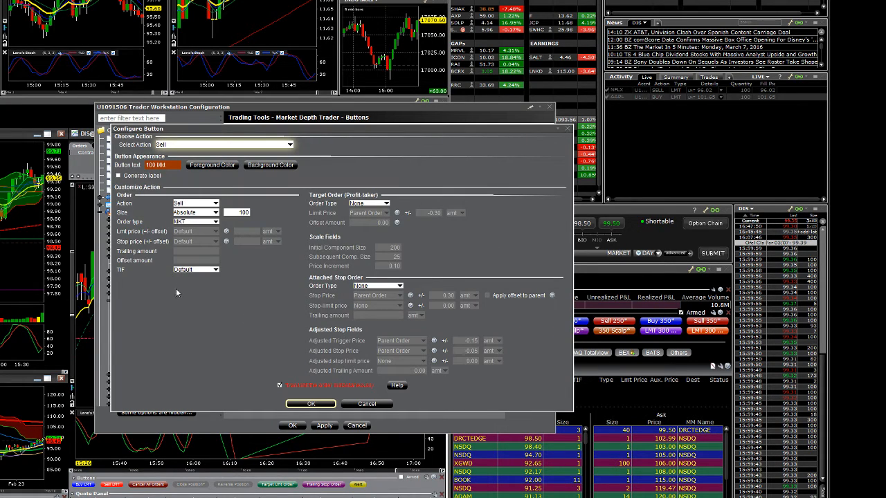
click(185, 146)
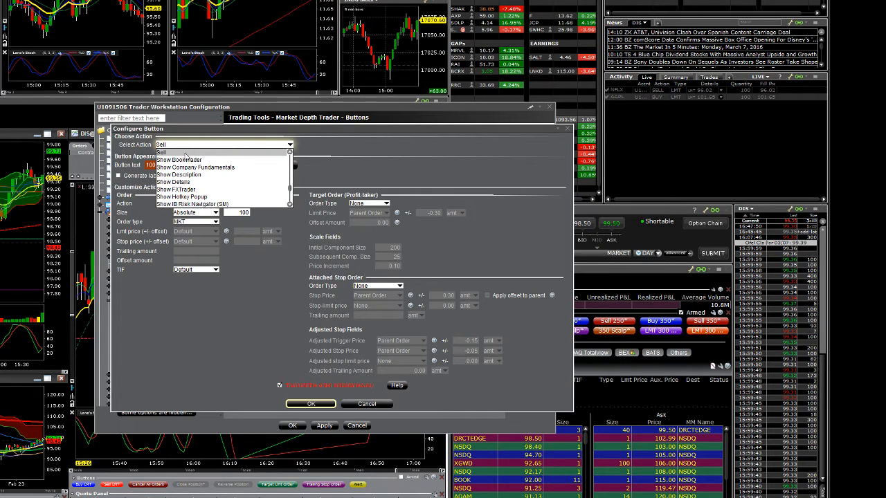
click(325, 143)
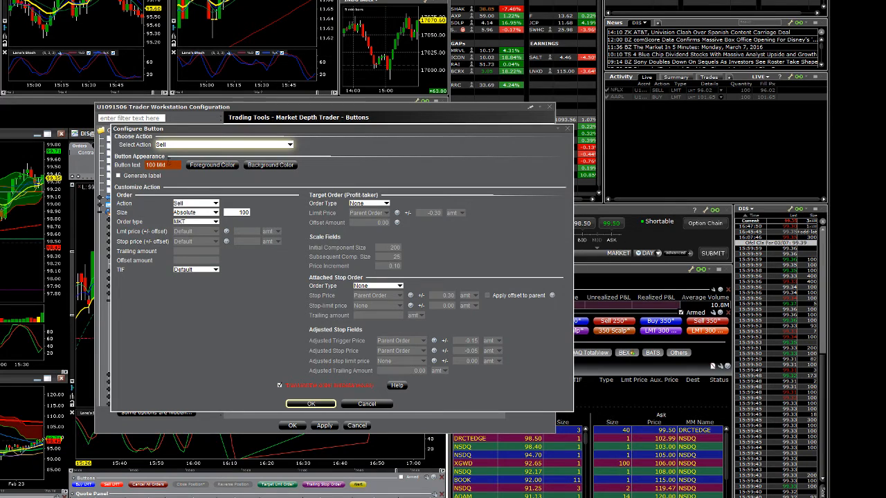
click(169, 165)
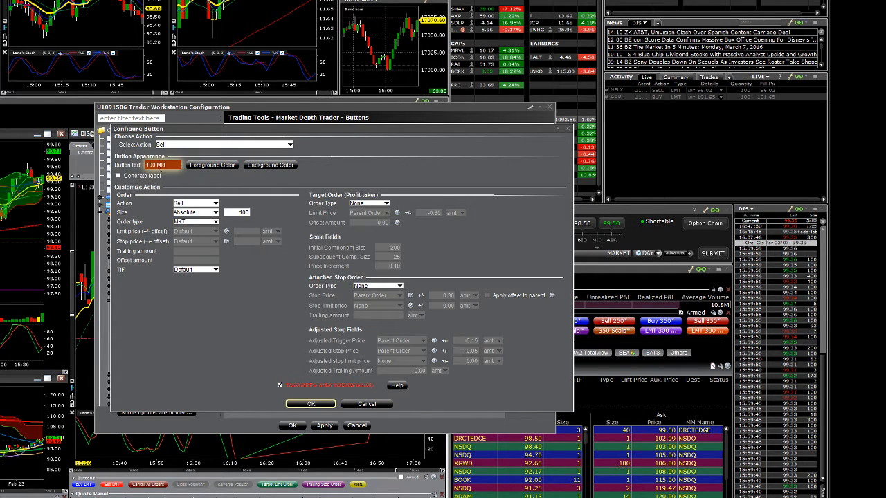
click(255, 166)
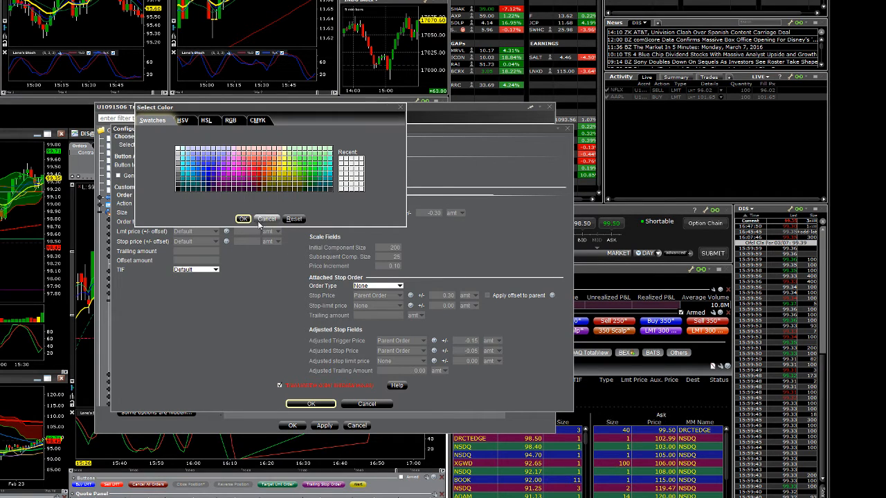
click(261, 181)
click(243, 218)
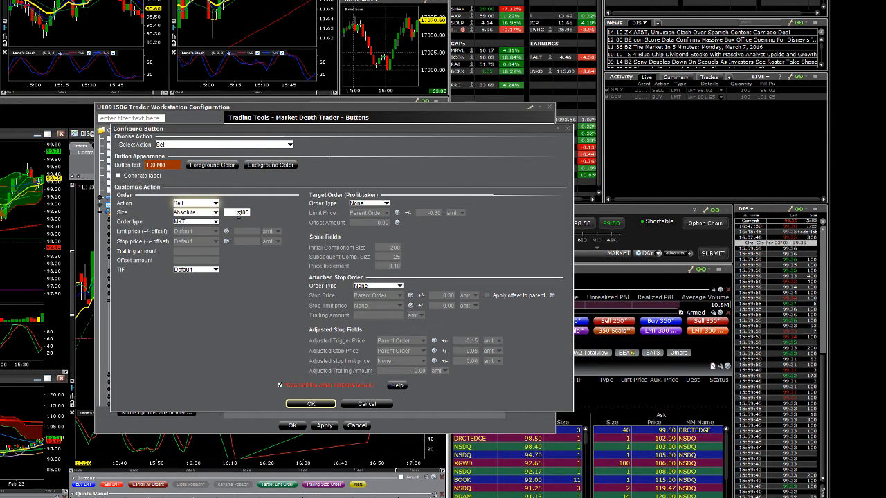
Step: Review the sell button's size and order type options, then close its configuration without saving
click(202, 214)
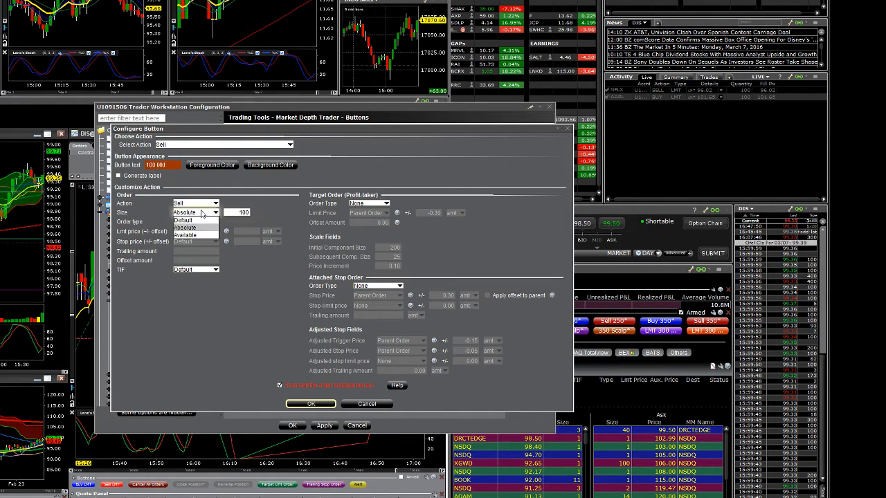
click(202, 214)
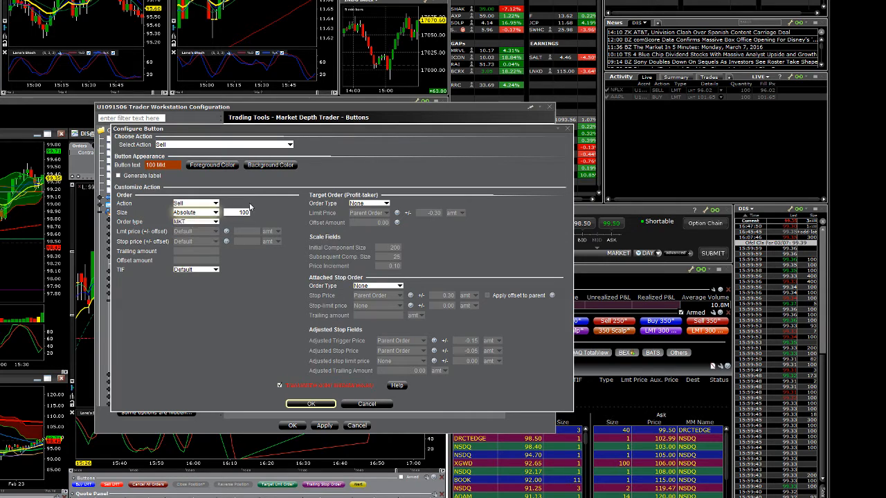
click(200, 224)
click(202, 246)
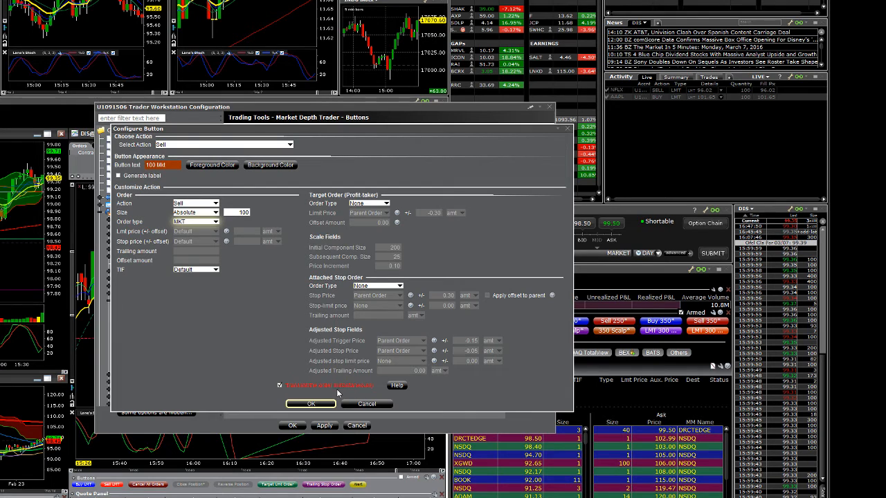
click(377, 403)
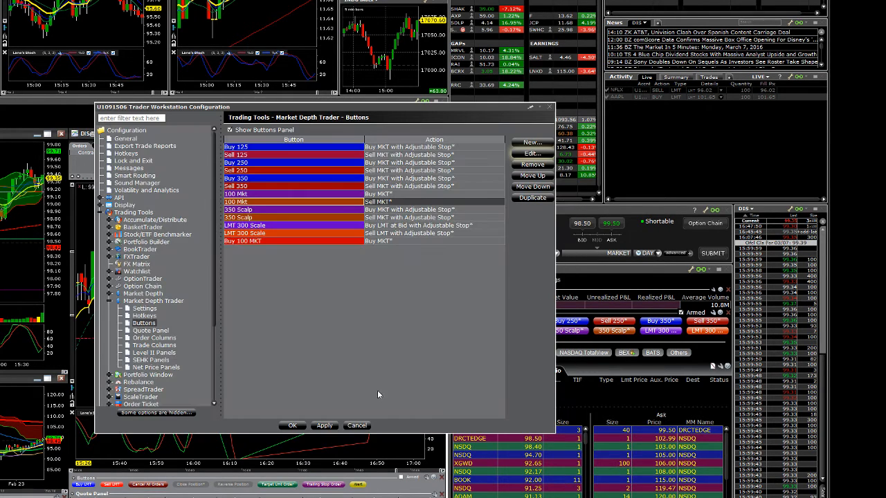
Step: Change the Buy 100 MKT button's background color to blue, then apply the button configuration and close it
click(256, 241)
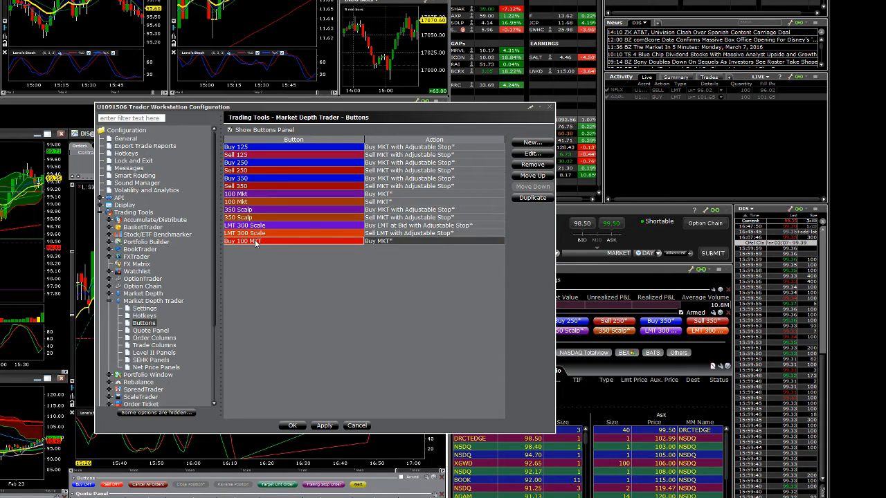
click(532, 153)
click(256, 167)
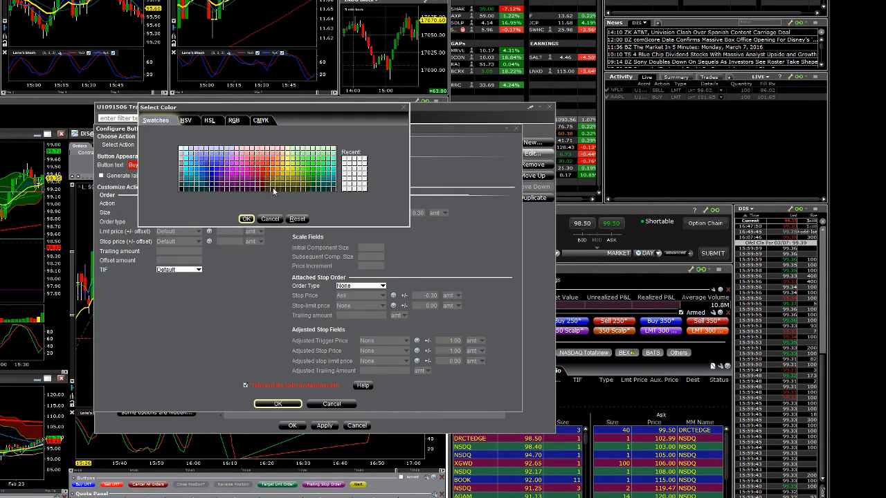
click(212, 175)
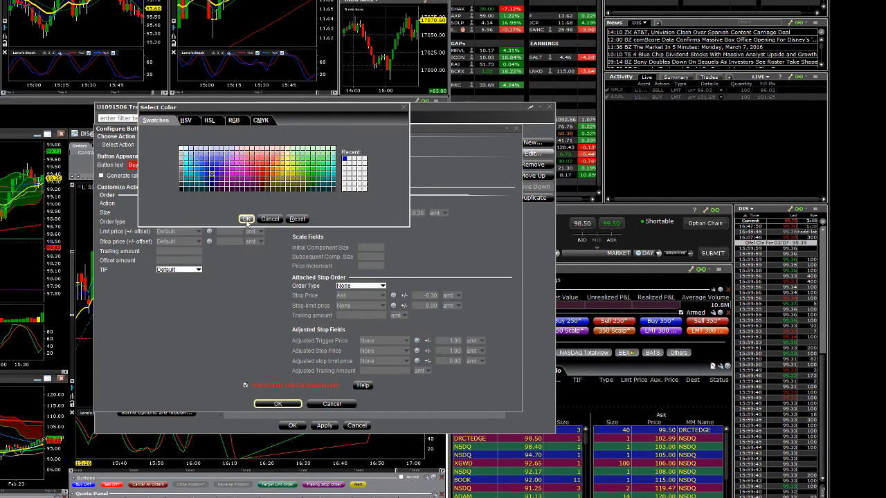
click(246, 219)
click(277, 405)
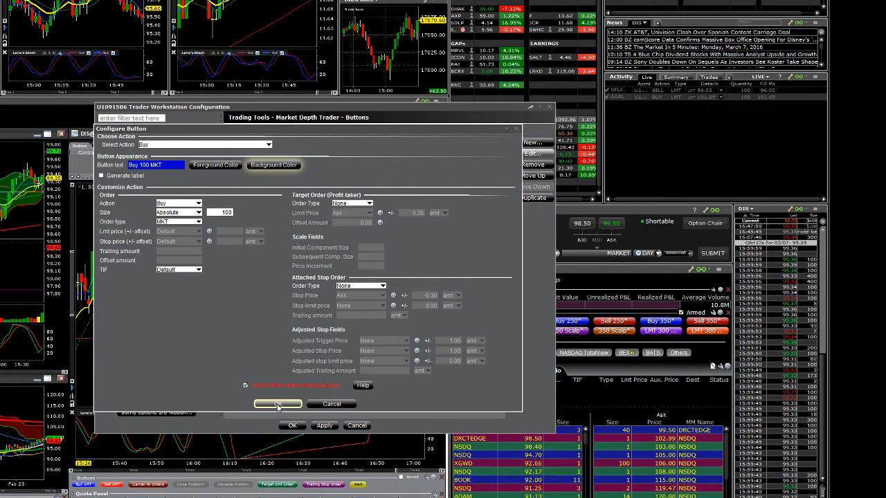
click(331, 426)
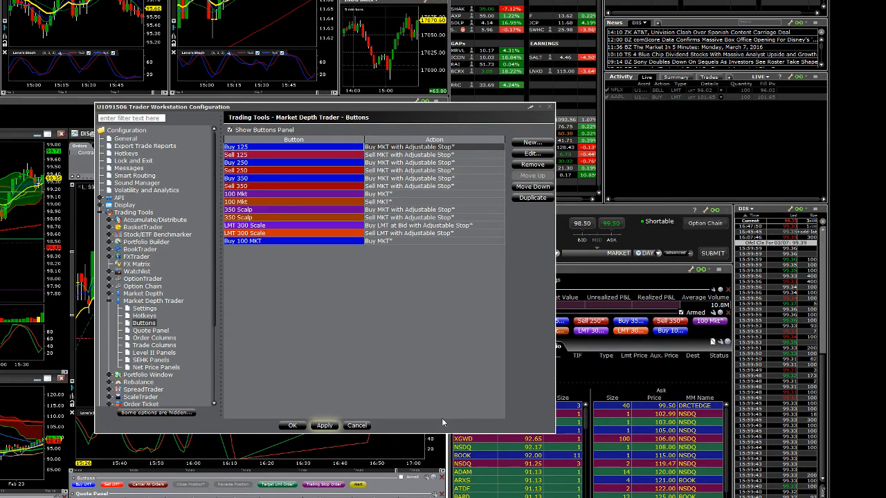
click(292, 426)
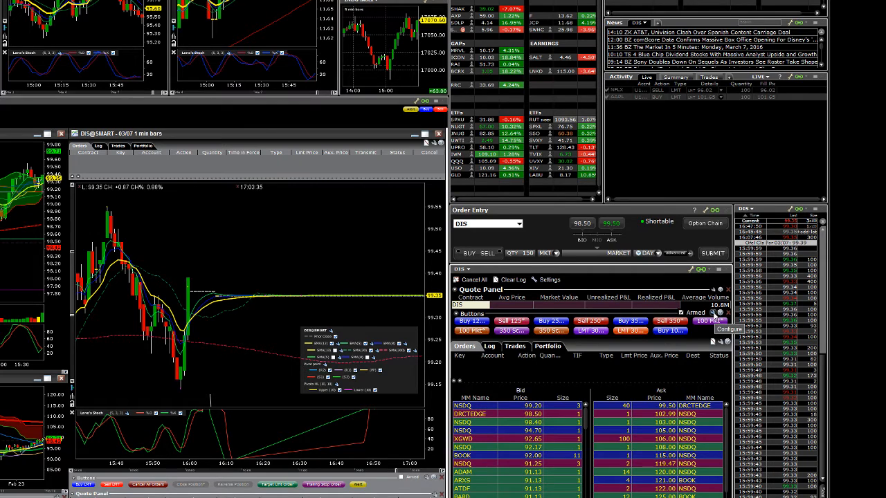
Step: Reopen the Market Depth Trader button configuration and duplicate the Buy 100 MKT button
click(714, 313)
click(274, 242)
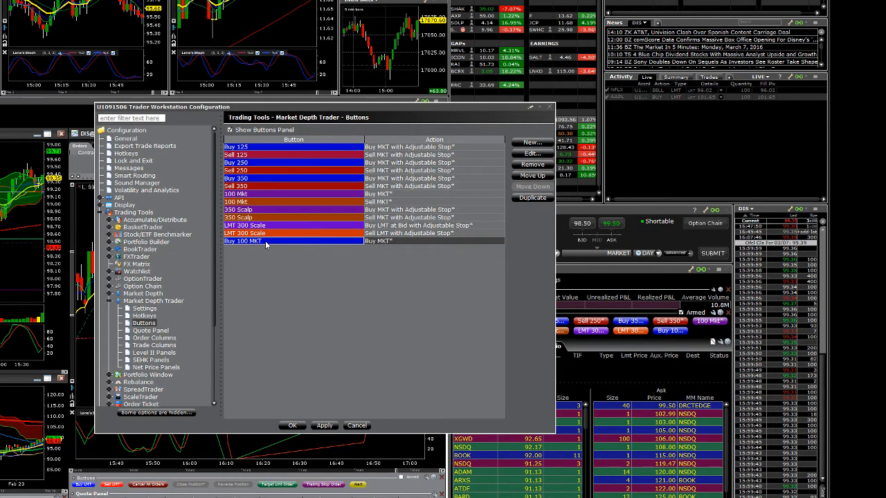
click(532, 198)
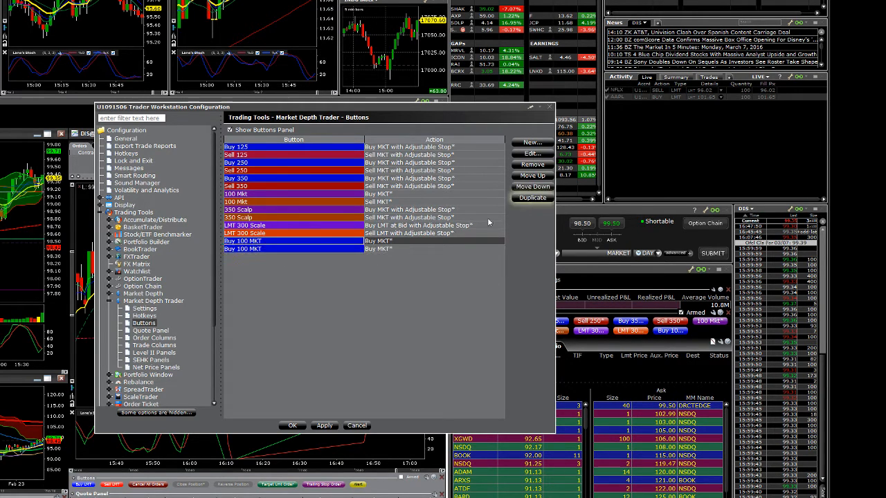
Step: Edit the duplicated Buy 100 MKT button, setting its order action to Sell and its background color to red
click(320, 251)
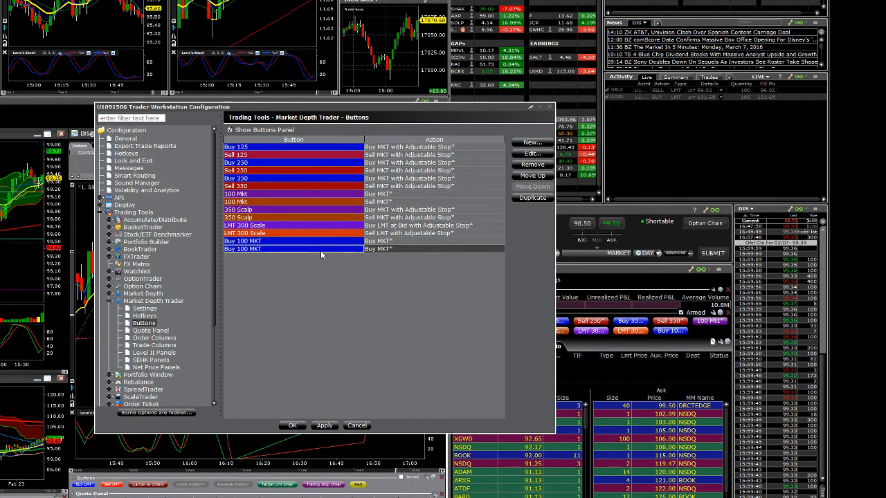
click(527, 153)
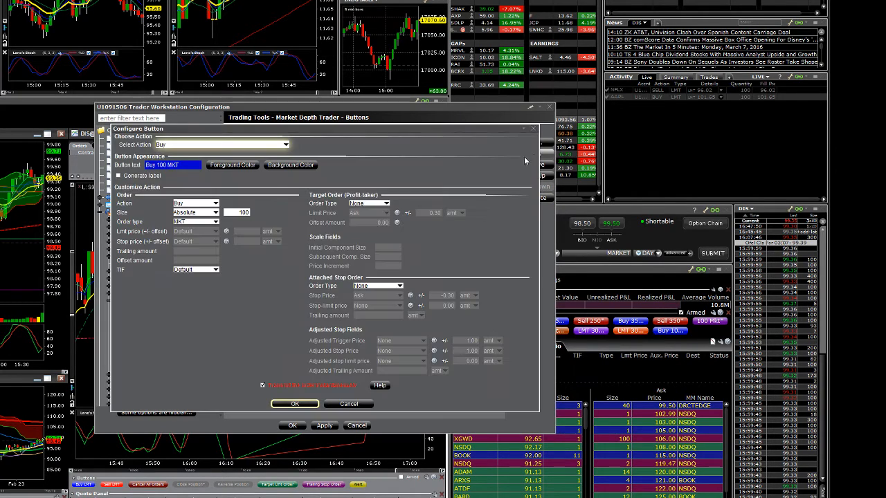
click(212, 205)
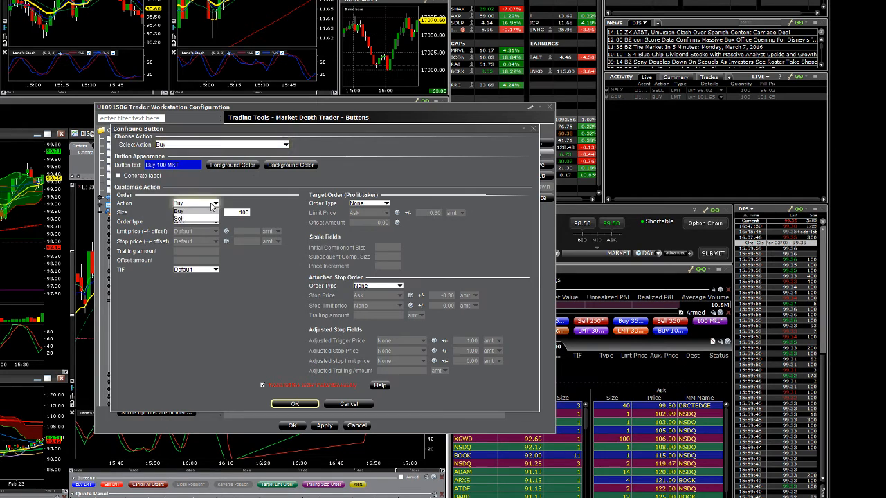
click(210, 218)
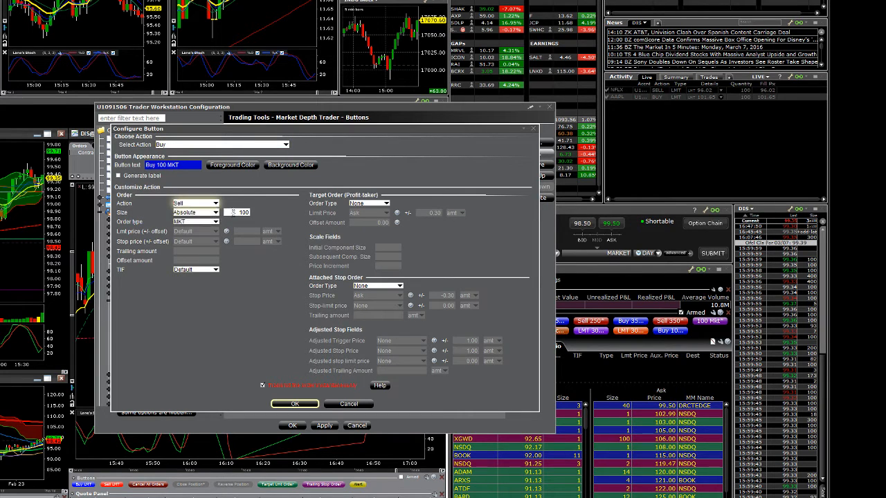
click(283, 166)
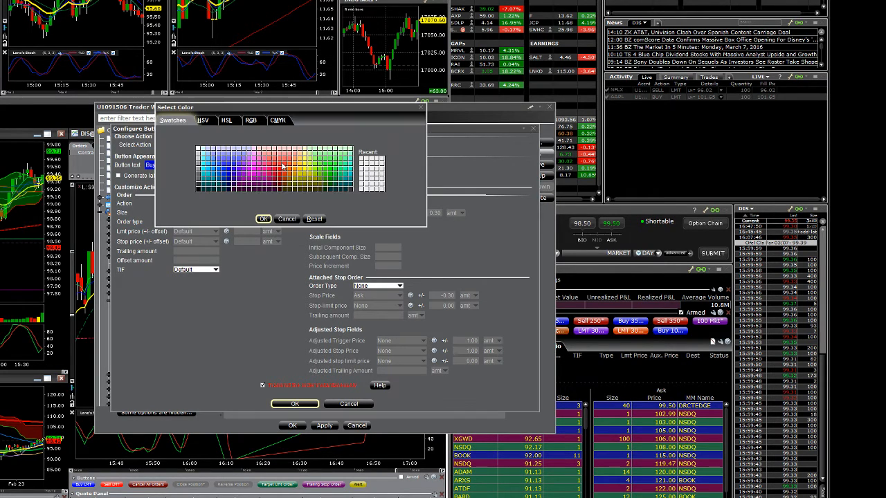
click(263, 219)
click(291, 405)
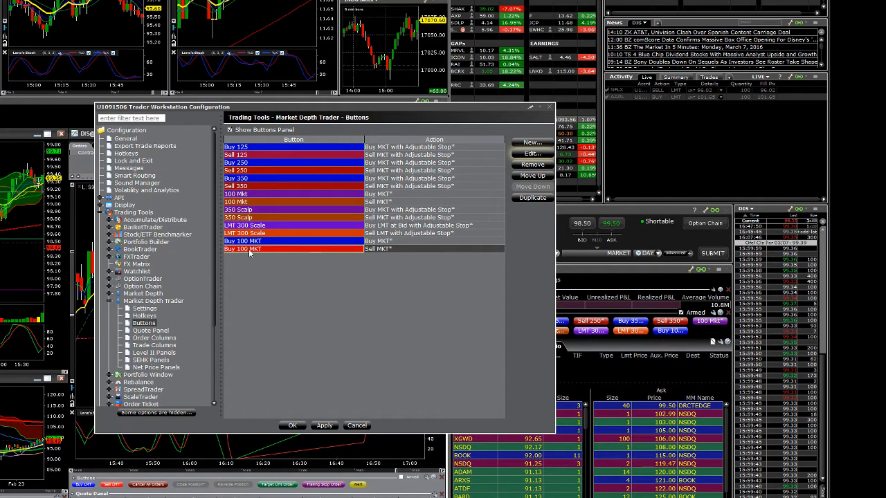
Step: Change the red sell button's text to Sell 100 MKT and apply the button configuration
click(527, 154)
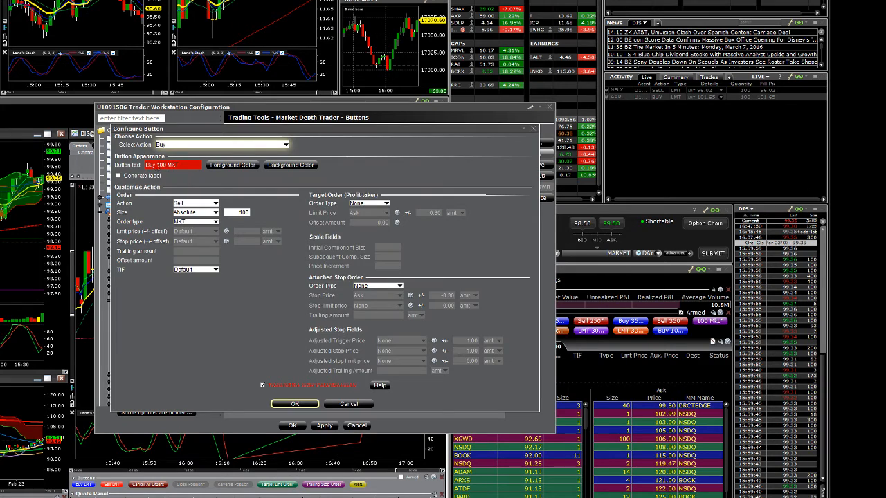
click(158, 165)
key(BackSpace)
key(BackSpace)
key(BackSpace)
key(BackSpace)
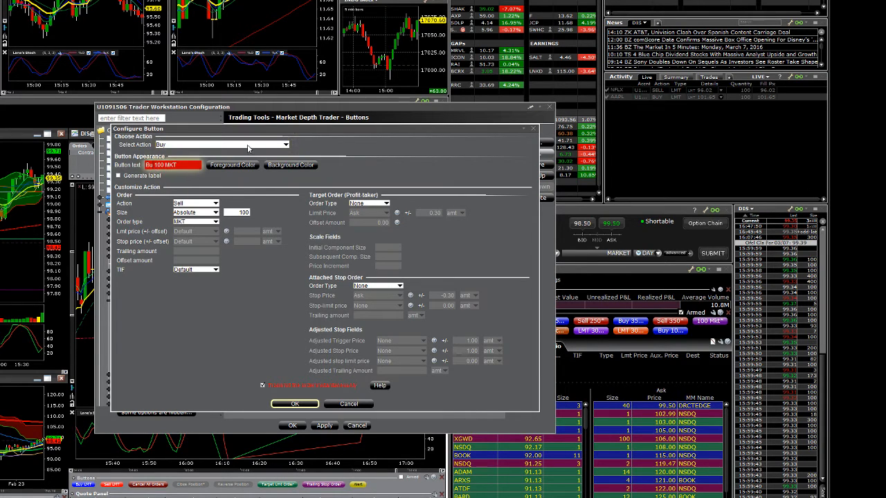
text(Sell)
click(295, 404)
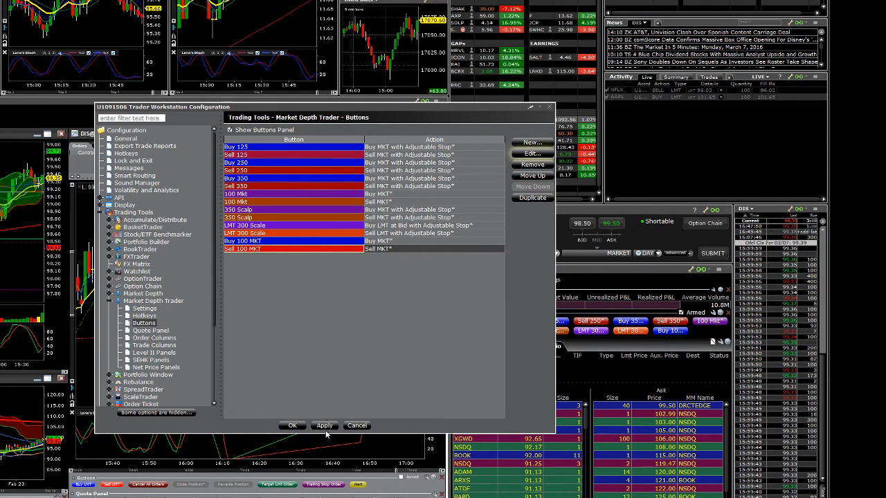
click(325, 426)
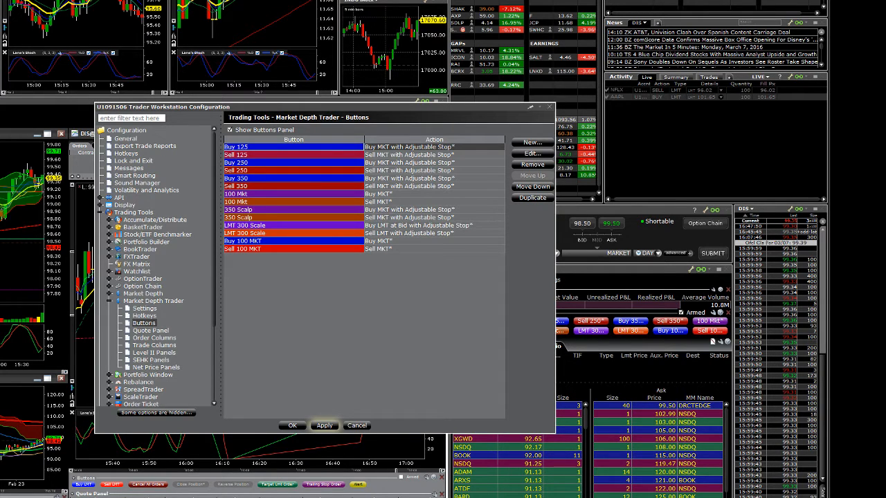
Step: Duplicate the Buy 100 MKT button and set the copy's order size to 300
click(267, 242)
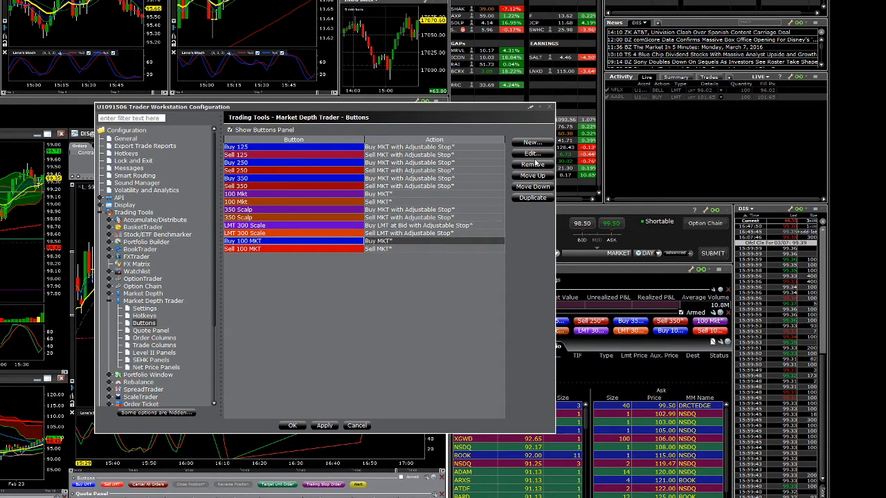
click(532, 198)
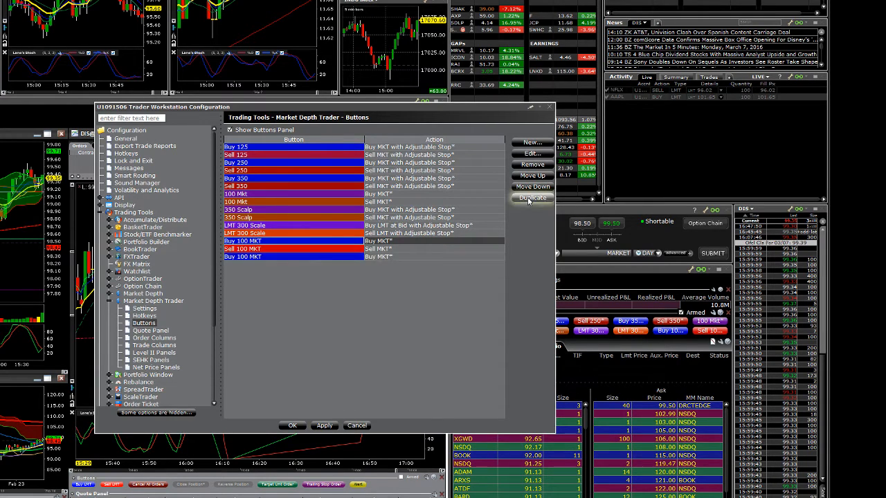
click(290, 260)
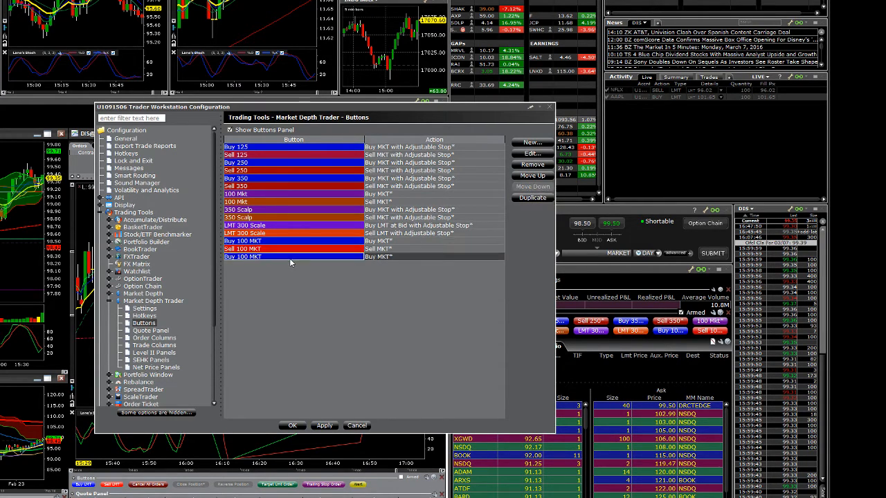
click(523, 153)
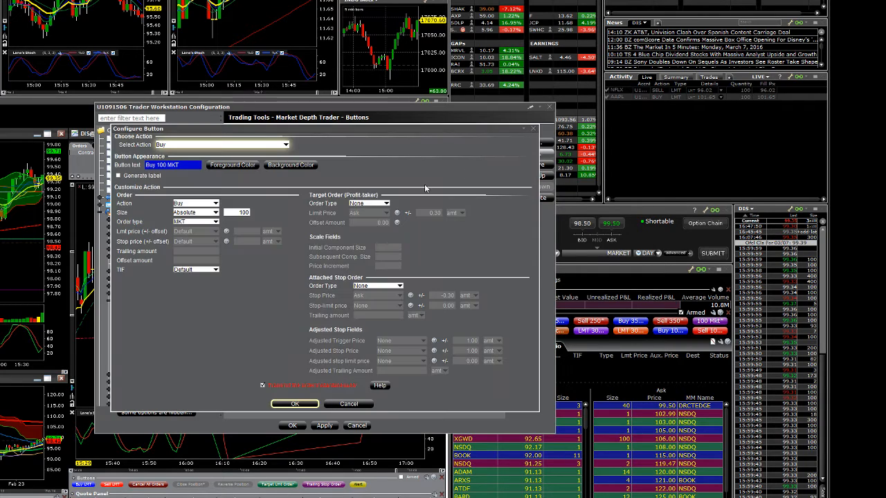
double_click(240, 212)
text(5)
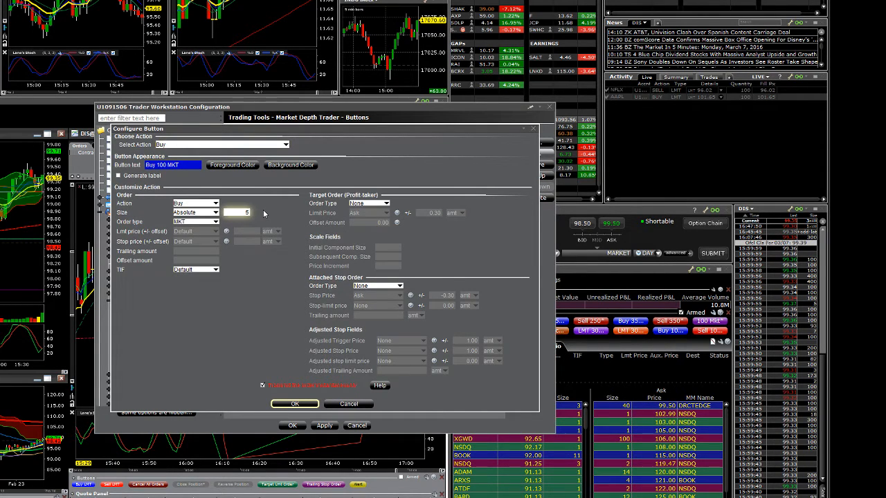
text(00)
Step: Change the copied buy button's text to Buy 300 MKT and save the button
click(158, 166)
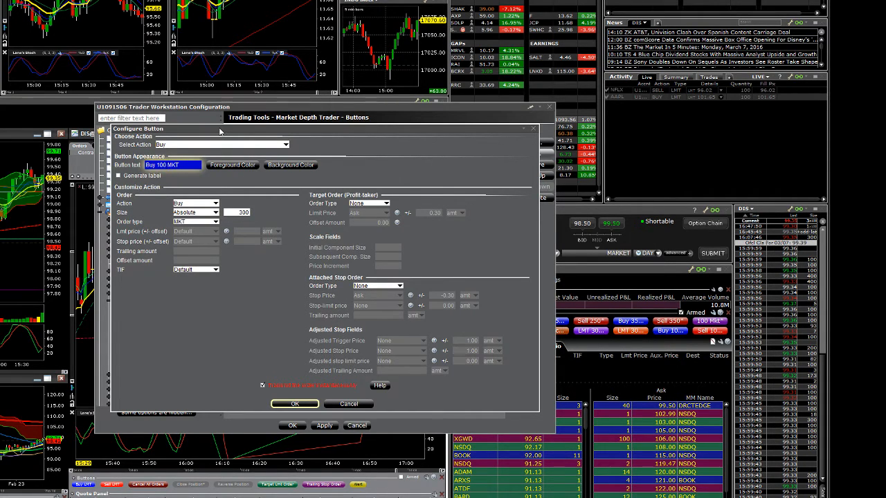
key(BackSpace)
key(BackSpace)
key(BackSpace)
text(300)
click(295, 404)
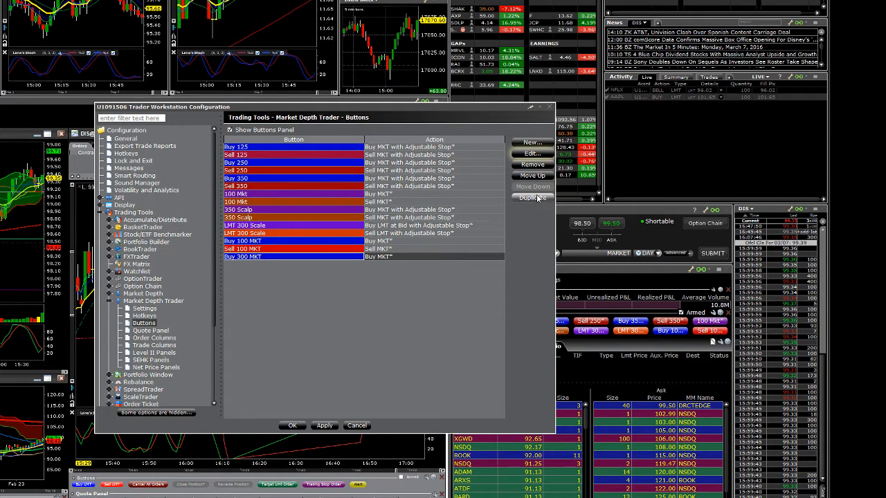
Step: Duplicate the Sell 100 MKT button and set the copy's order size to 300
click(276, 250)
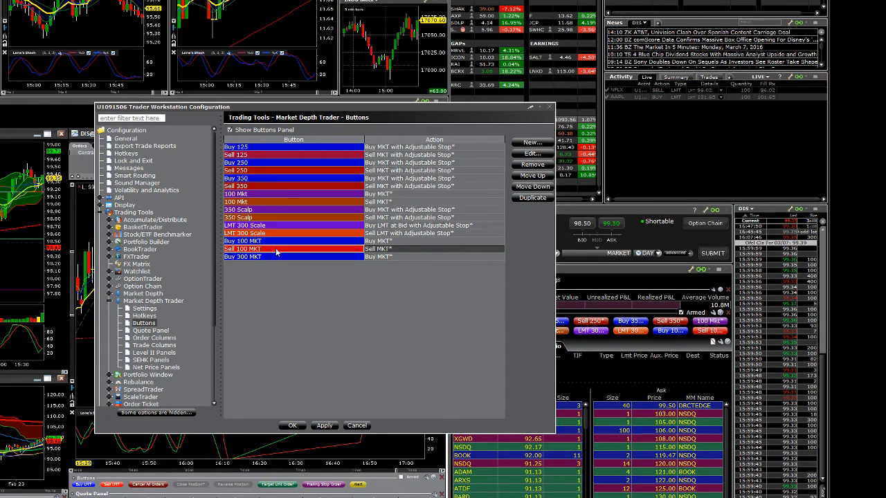
click(527, 199)
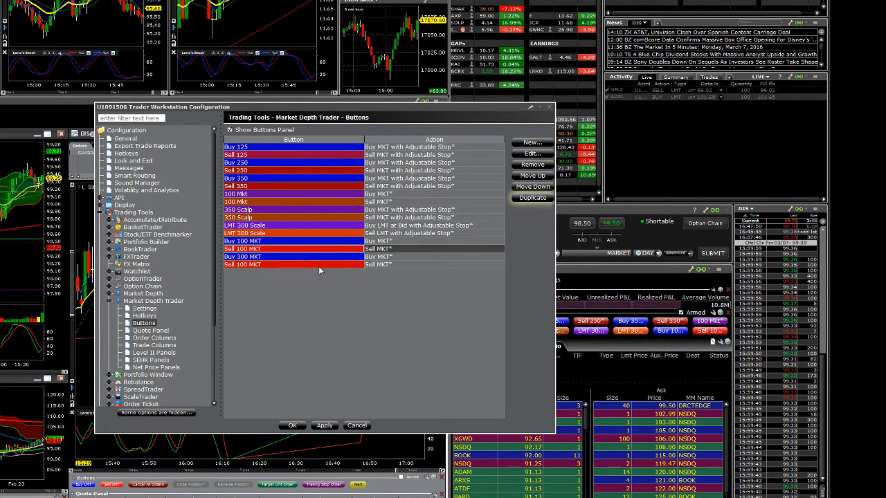
click(532, 153)
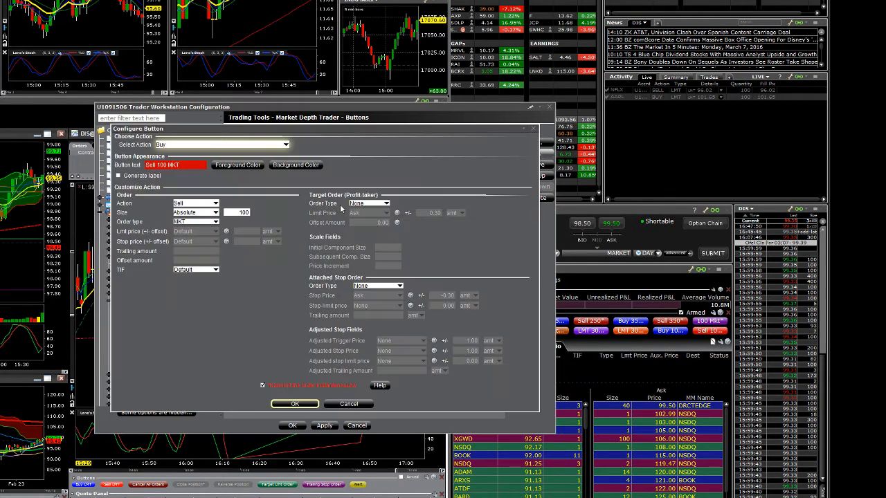
double_click(242, 211)
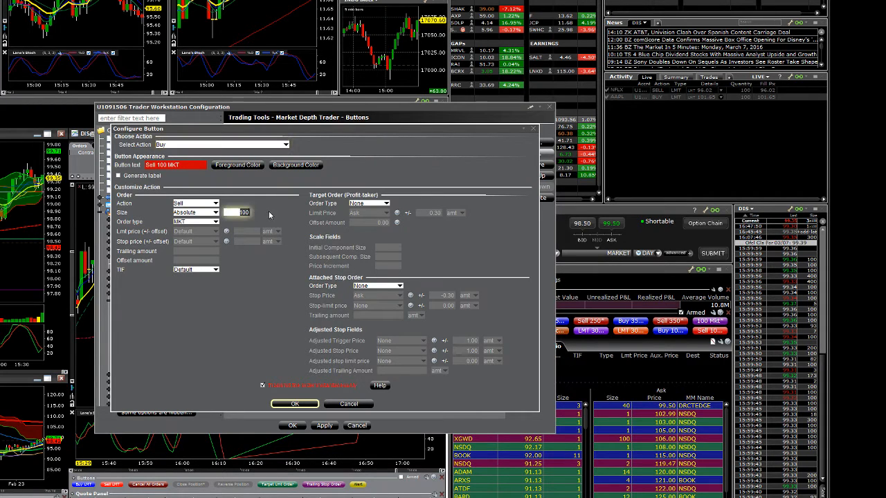
text(30)
Step: Change the copied sell button's text to Sell 300 MKT, save it, and review its saved settings
click(170, 165)
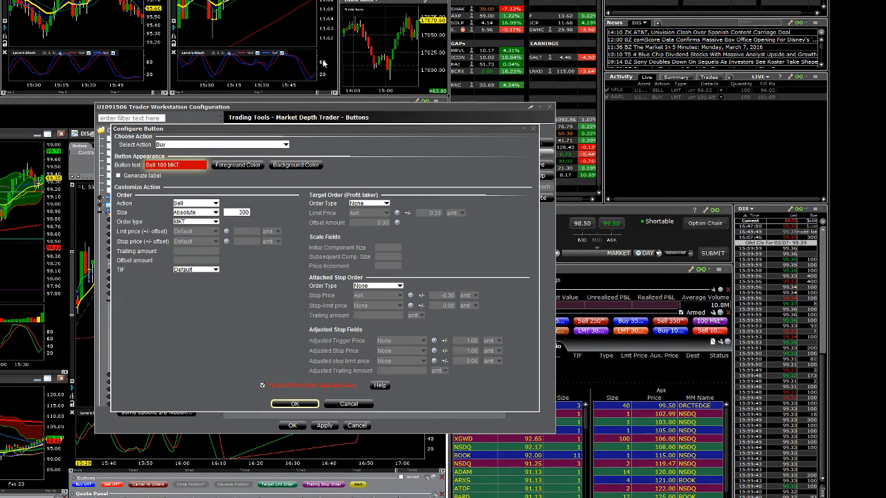
key(BackSpace)
key(BackSpace)
key(BackSpace)
text(300)
click(272, 407)
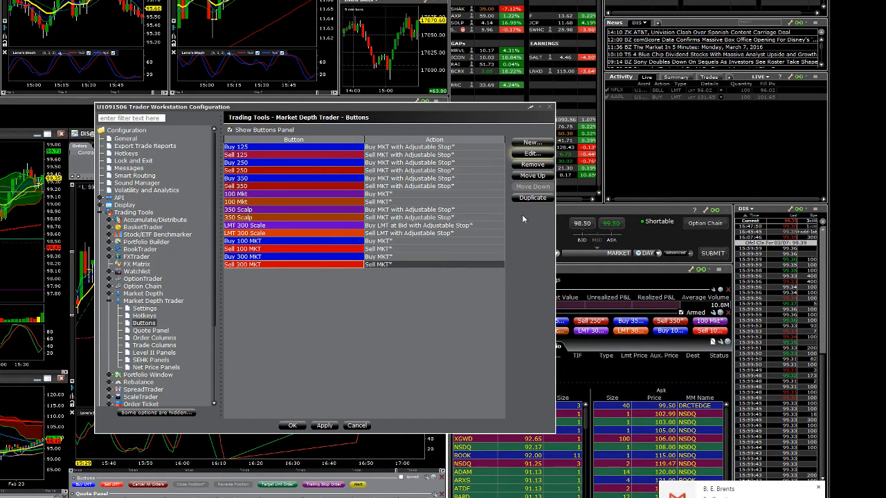
click(532, 152)
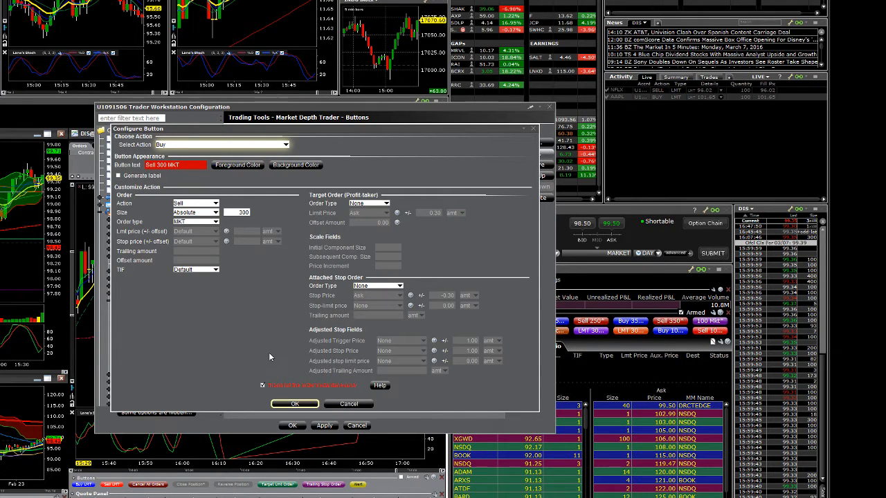
click(339, 406)
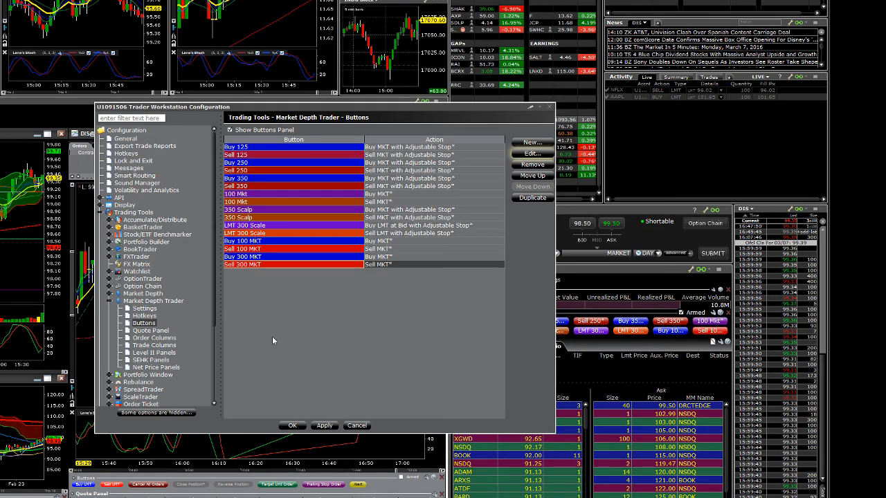
Step: Remove the Buy 300 MKT, Sell 300 MKT, Sell 100 MKT and Buy 100 MKT buttons, then save and close the configuration
click(267, 257)
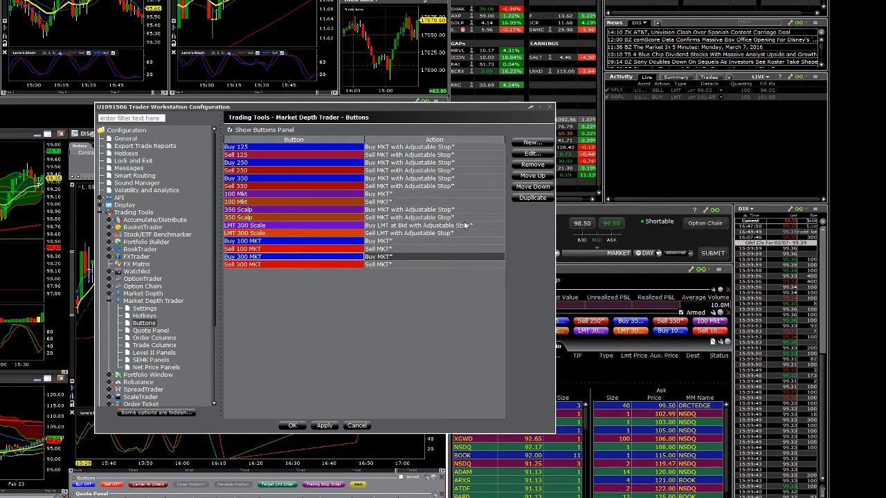
click(533, 165)
click(294, 258)
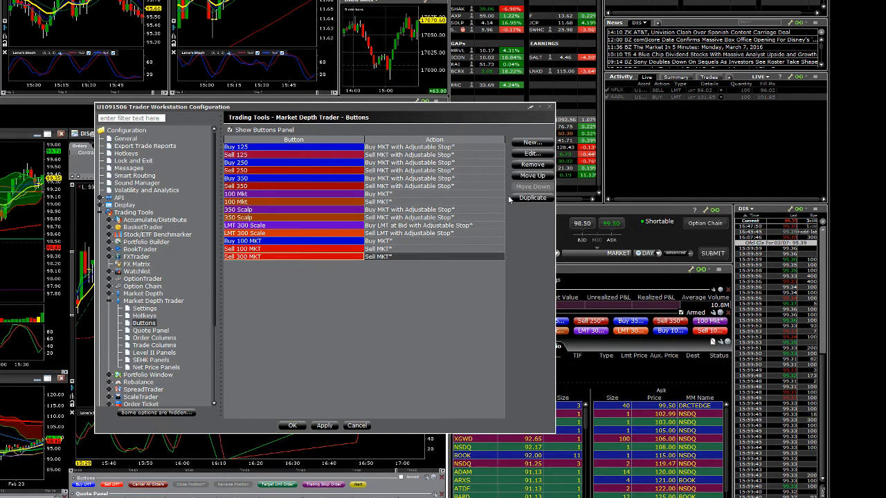
click(533, 165)
click(329, 248)
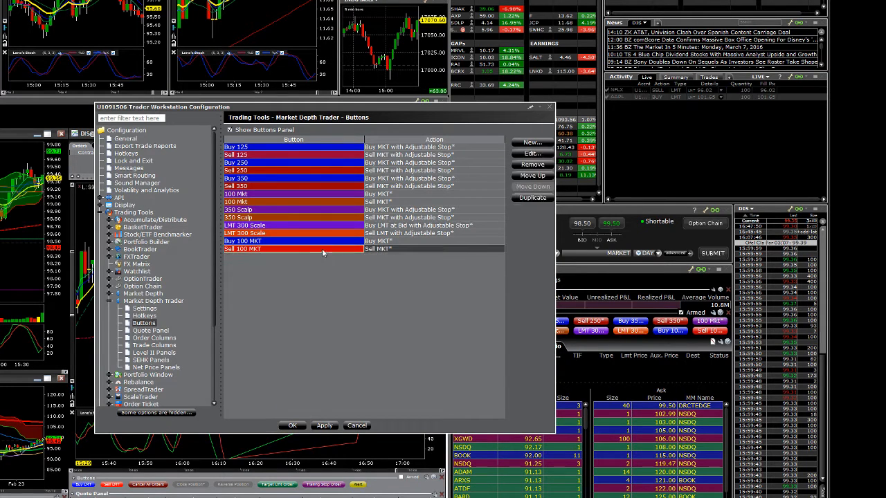
click(533, 165)
click(274, 244)
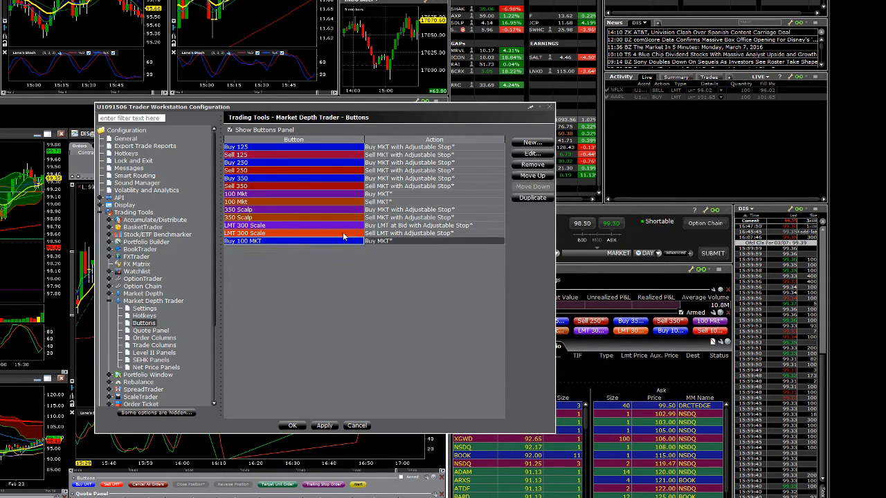
click(533, 165)
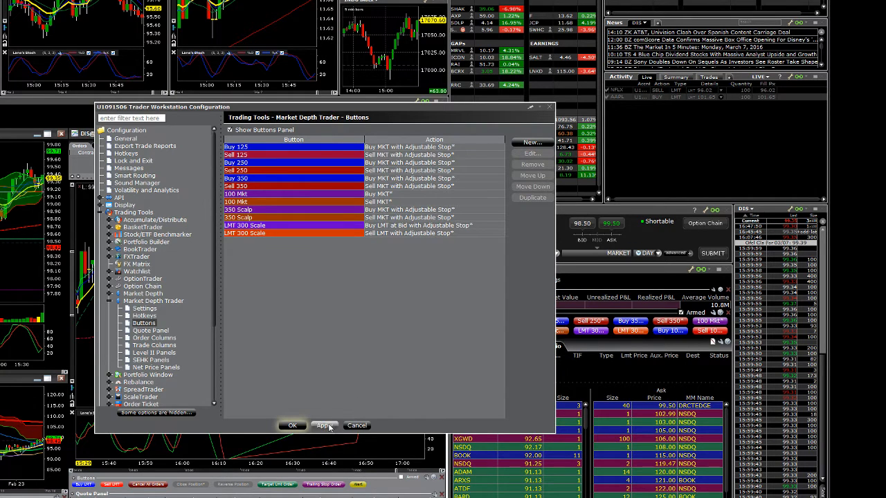
click(297, 147)
click(291, 426)
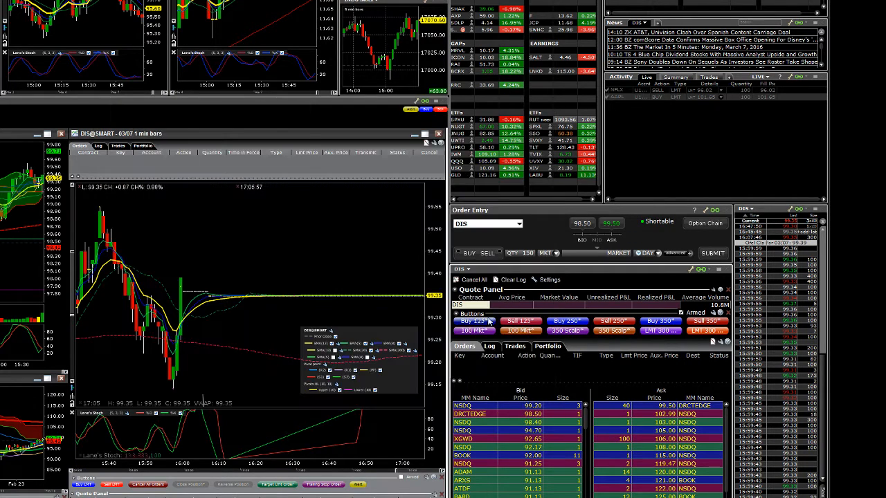